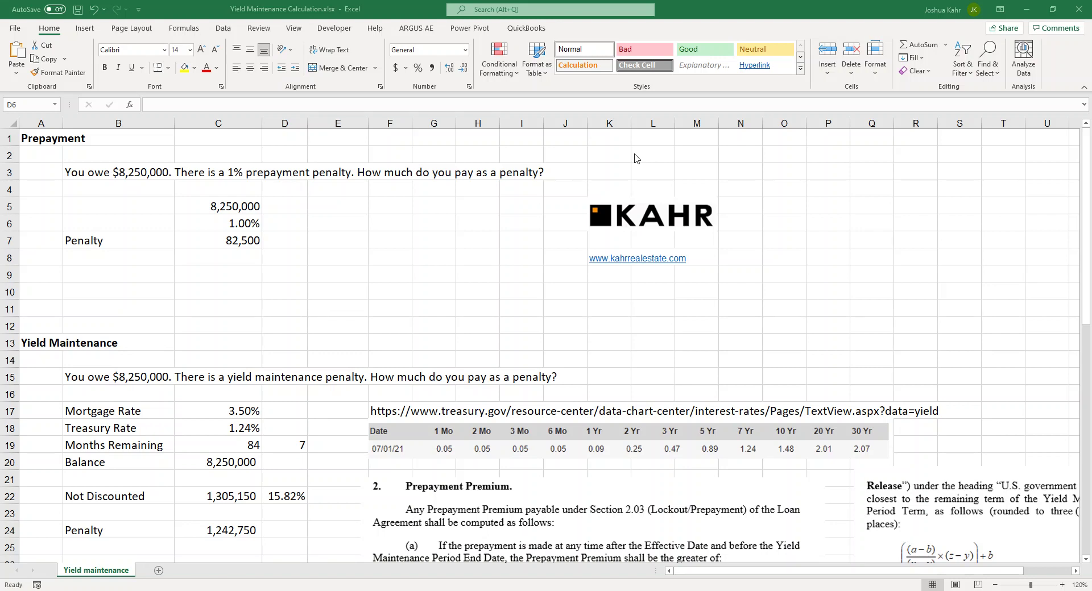
# Review the prepayment section: the B3 question, 8,250,000 loan, 1% rate and 82,500 penalty formula
pyautogui.press('BackSpace')
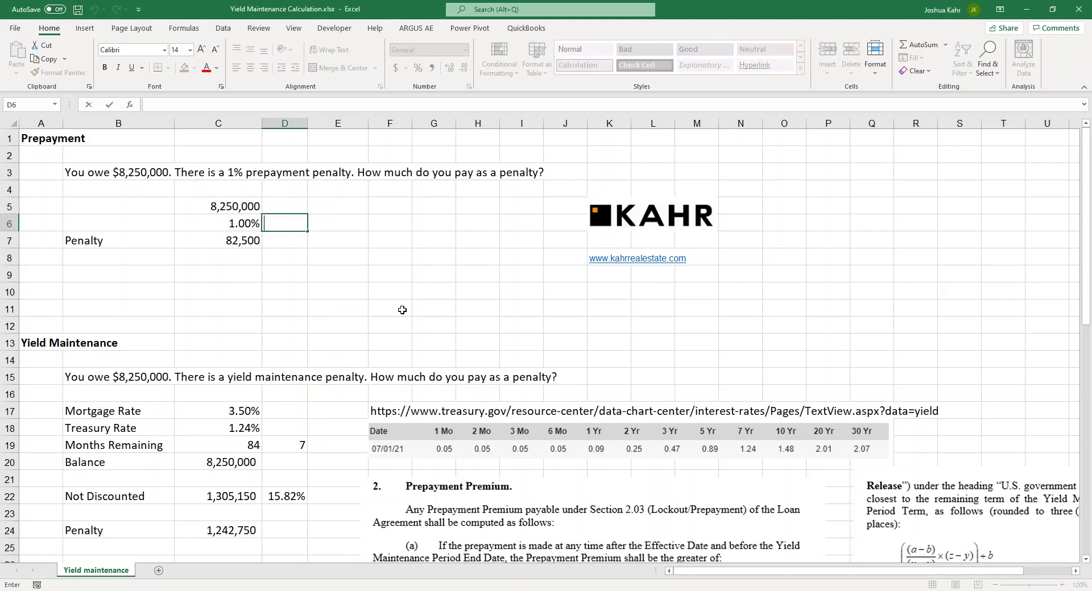
pyautogui.click(144, 162)
pyautogui.click(152, 169)
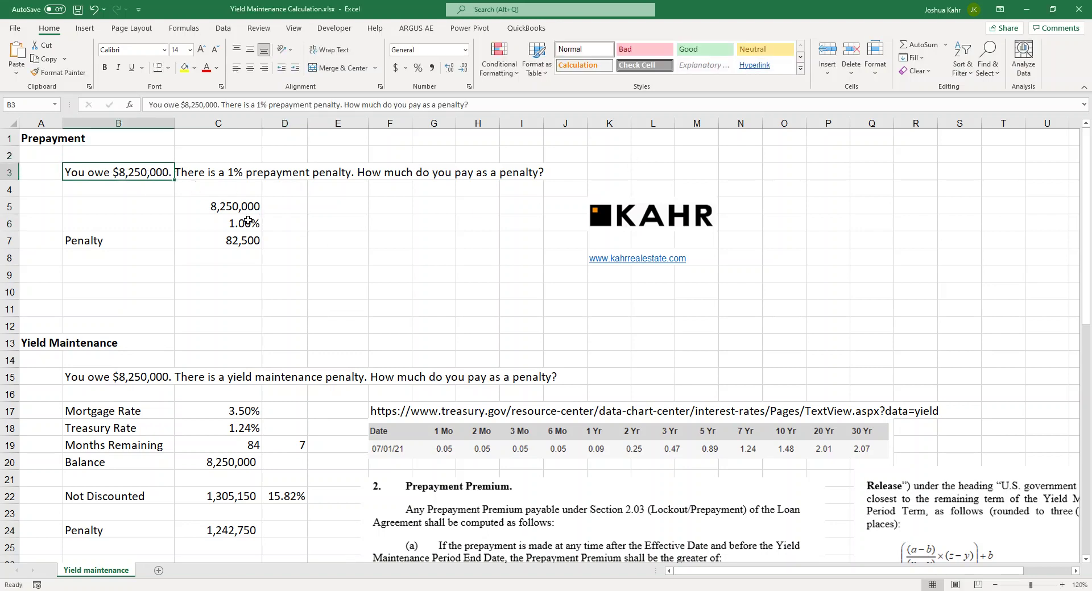
pyautogui.click(255, 178)
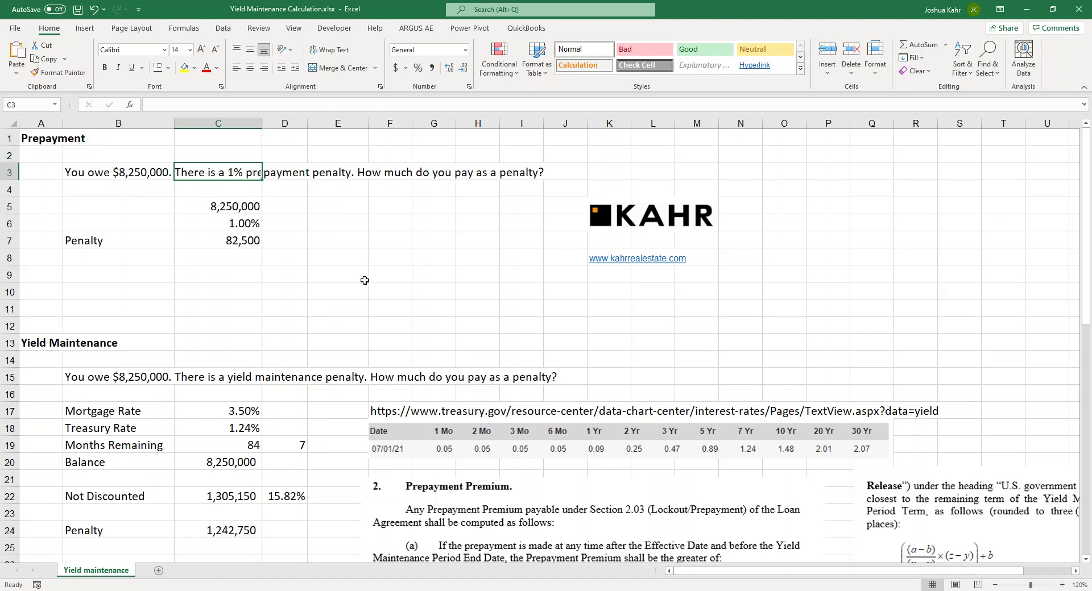
pyautogui.click(348, 239)
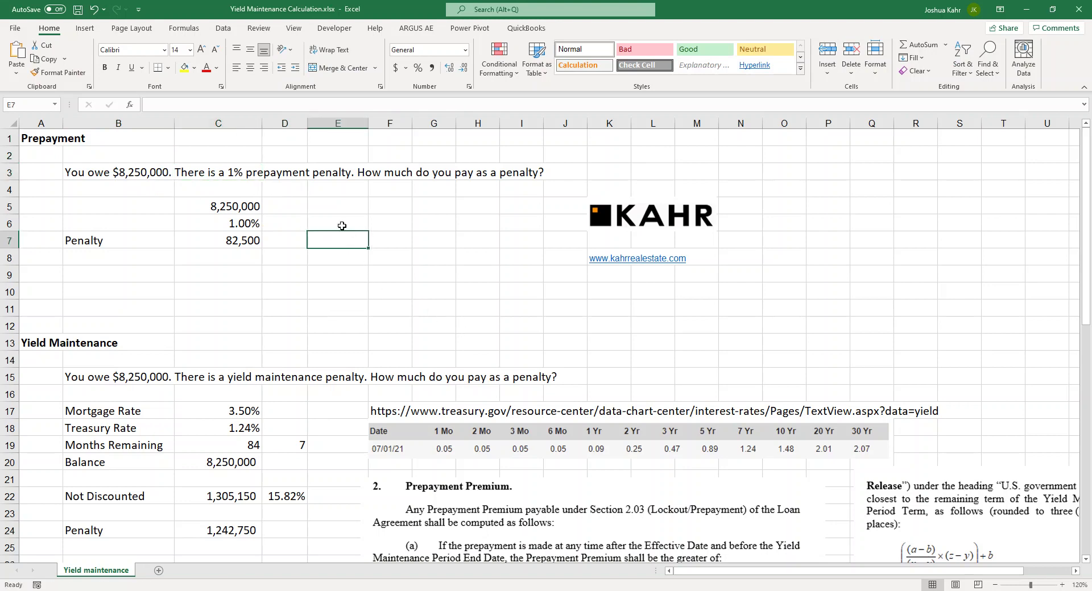
pyautogui.click(259, 227)
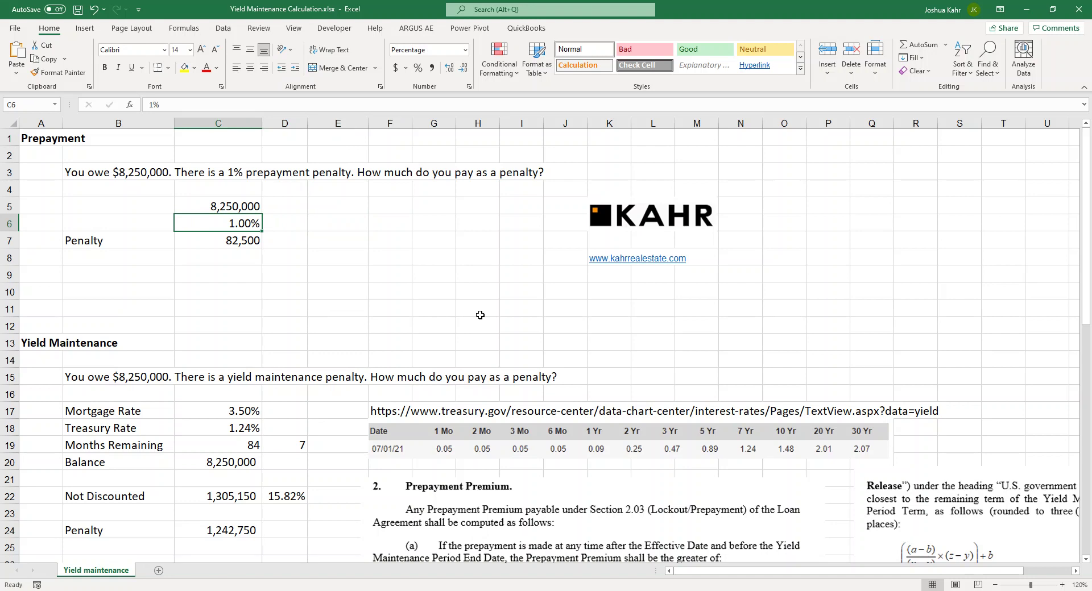
pyautogui.click(224, 207)
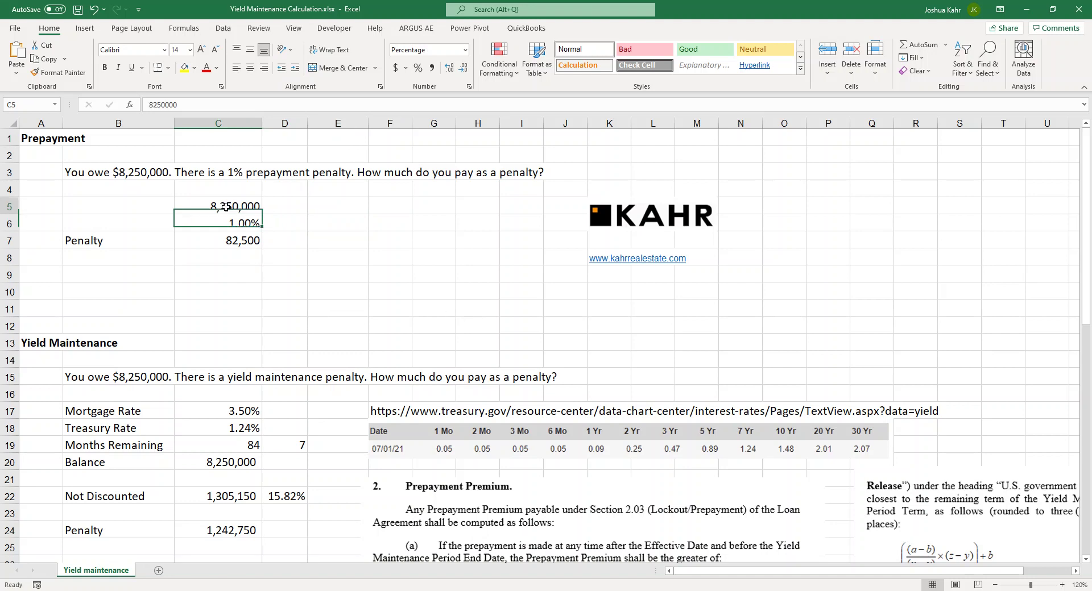
pyautogui.click(252, 227)
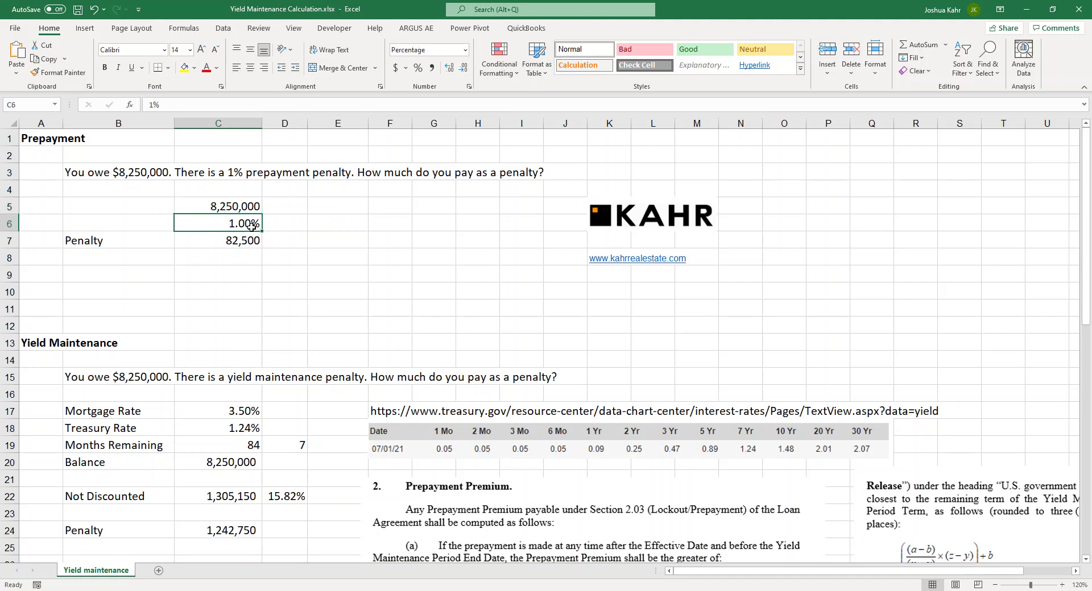
pyautogui.click(253, 243)
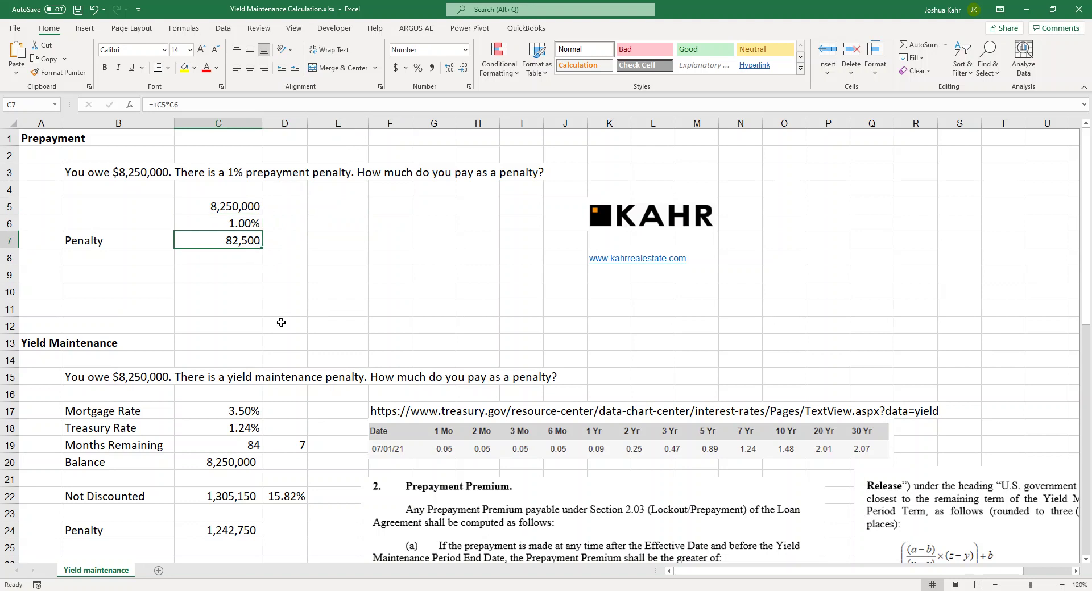
pyautogui.click(266, 308)
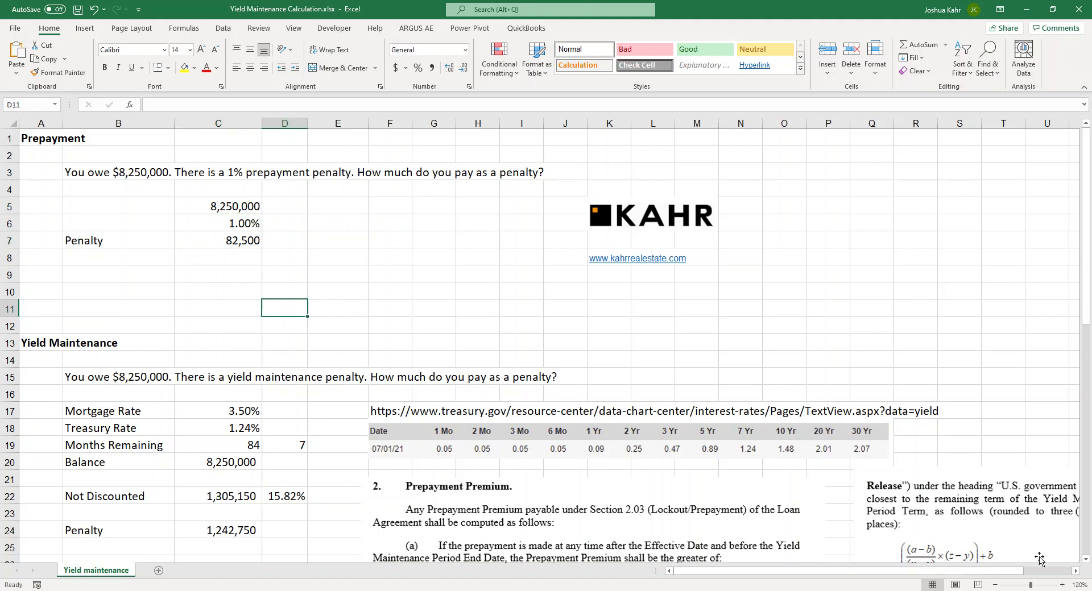
# Zoom in to check the months-remaining formula in C19 and the yield maintenance question in B15
pyautogui.click(1061, 585)
pyautogui.click(1061, 585)
pyautogui.scroll(-3, 359, 305)
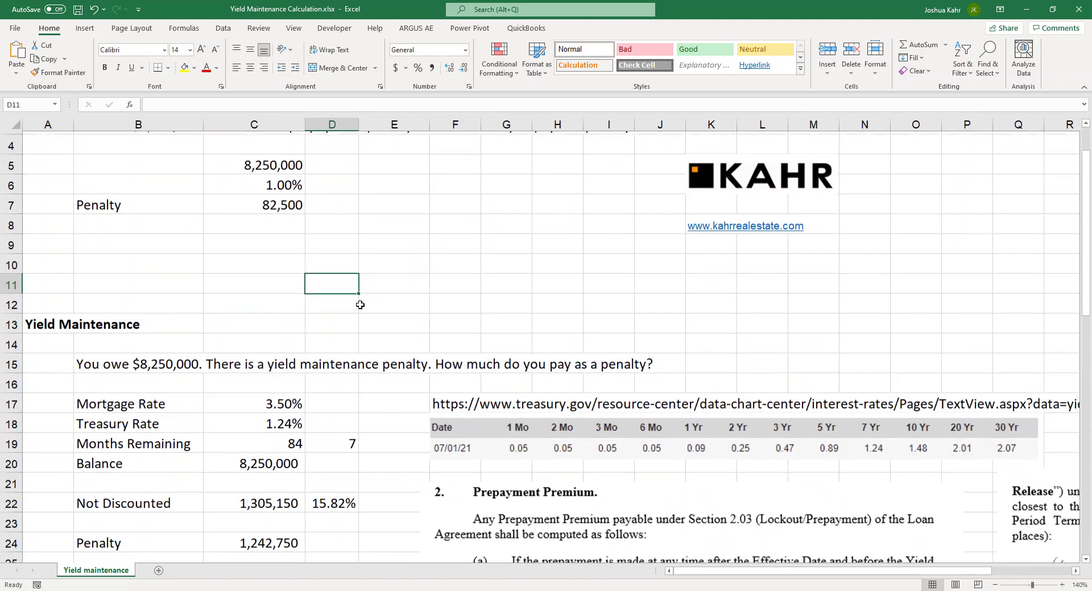
pyautogui.click(290, 278)
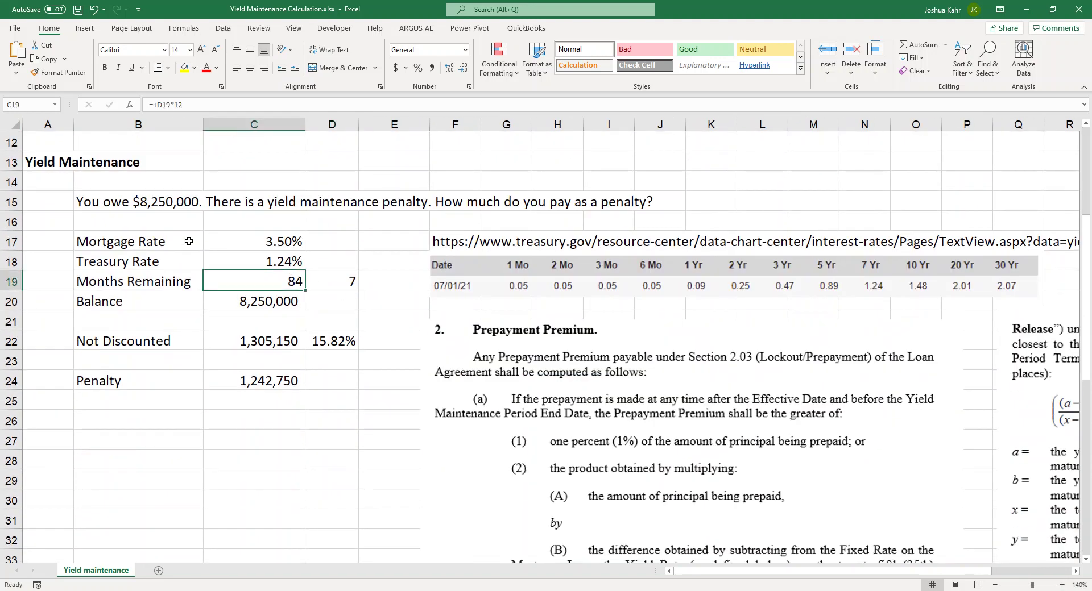
pyautogui.click(127, 205)
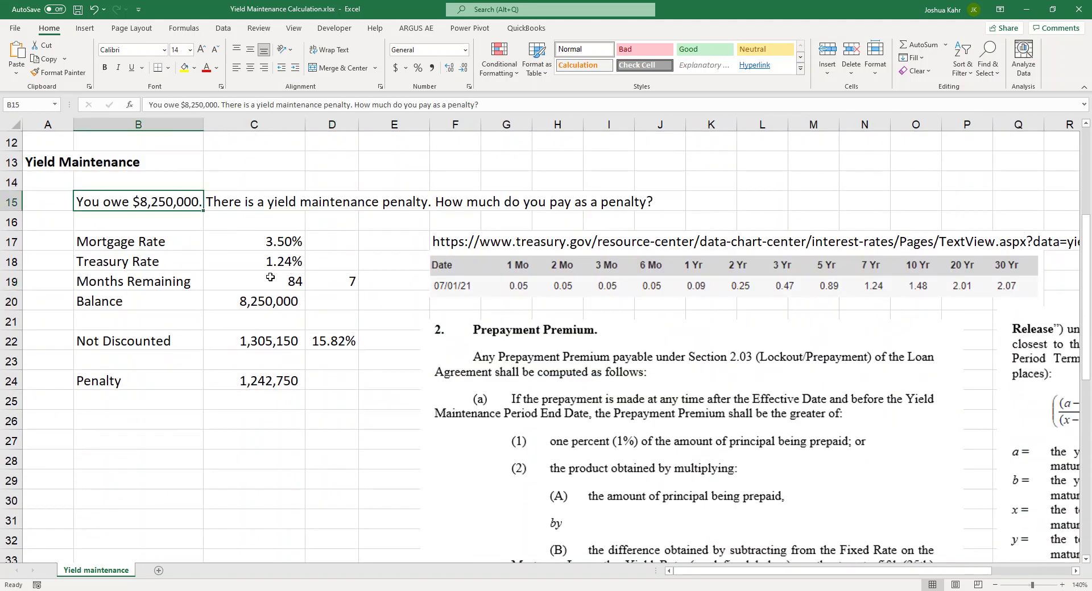
pyautogui.click(253, 205)
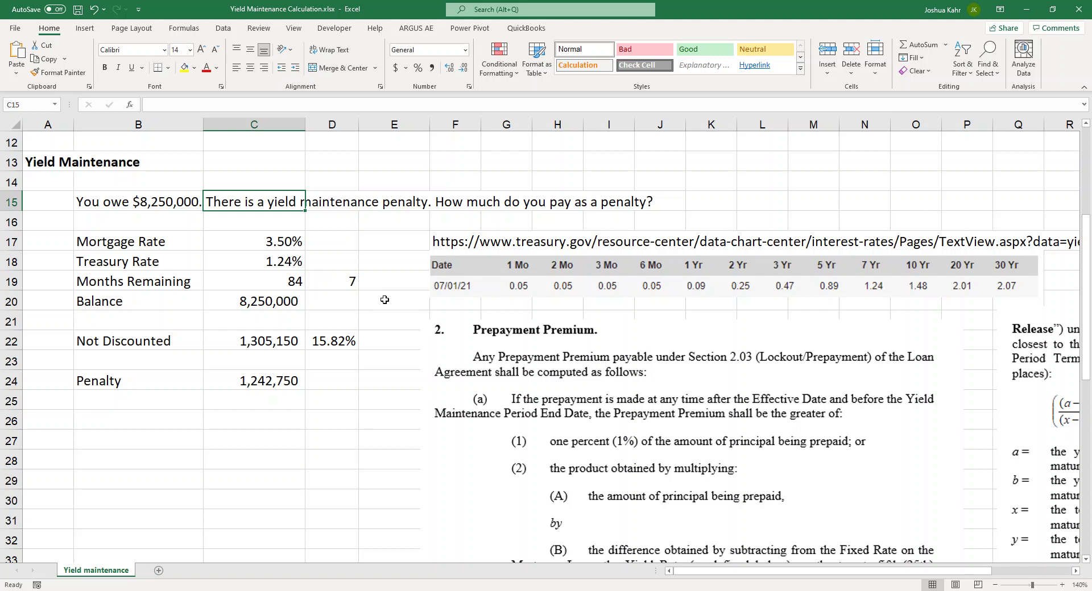
pyautogui.click(708, 180)
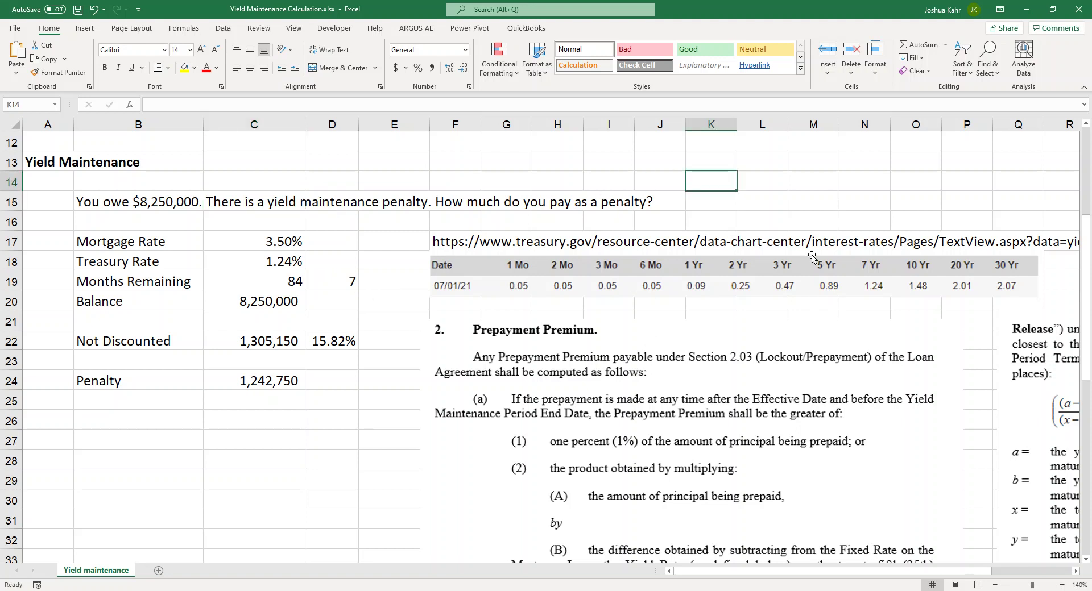
# Zoom out and scroll through the sheet to read more of the agreement text
pyautogui.scroll(-3, 768, 381)
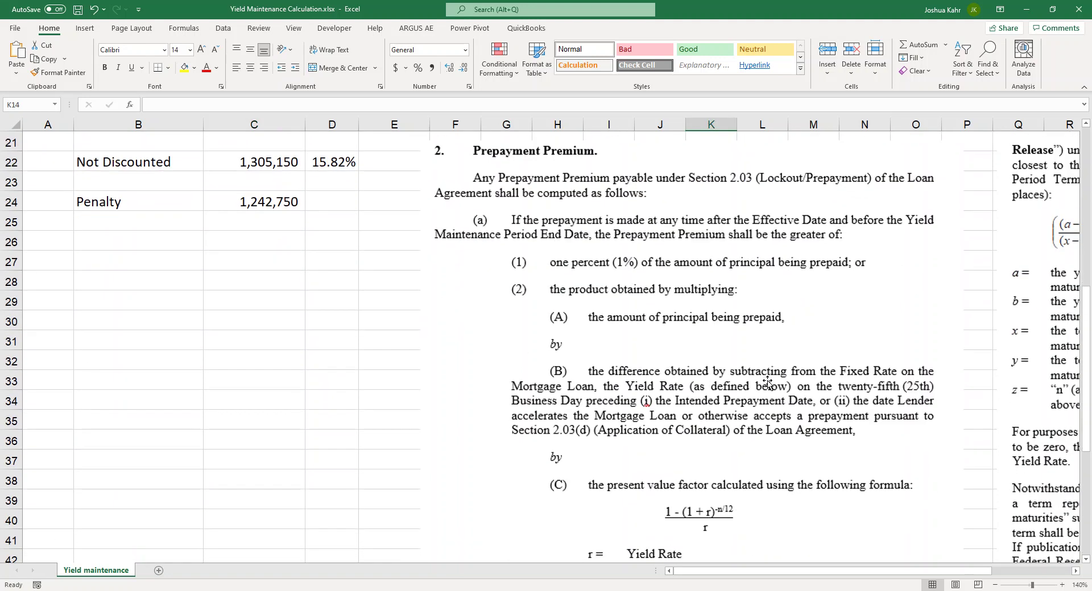
pyautogui.click(994, 585)
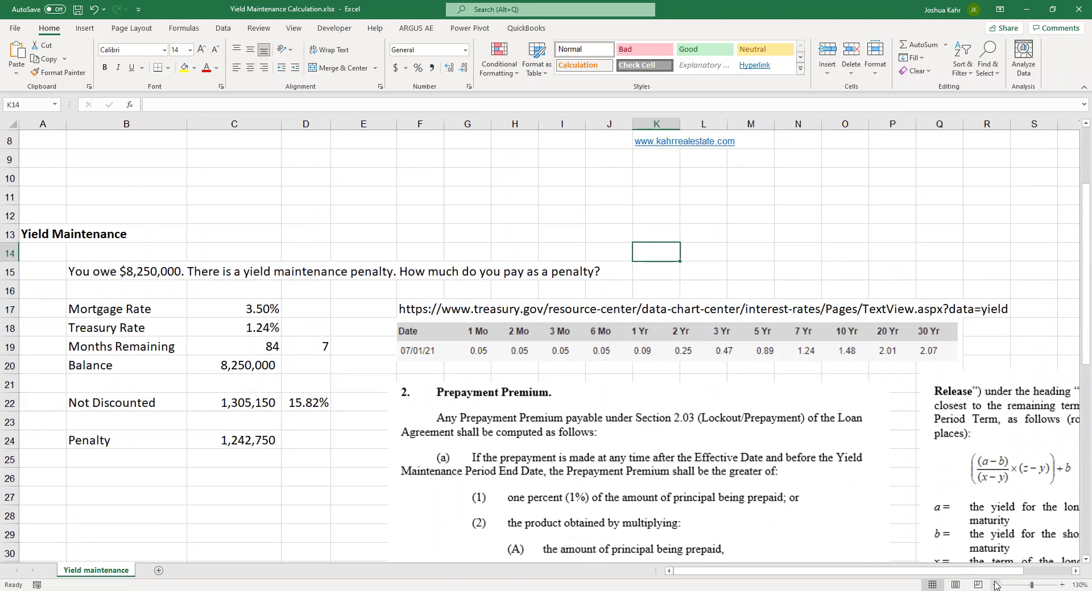
pyautogui.scroll(-3, 886, 434)
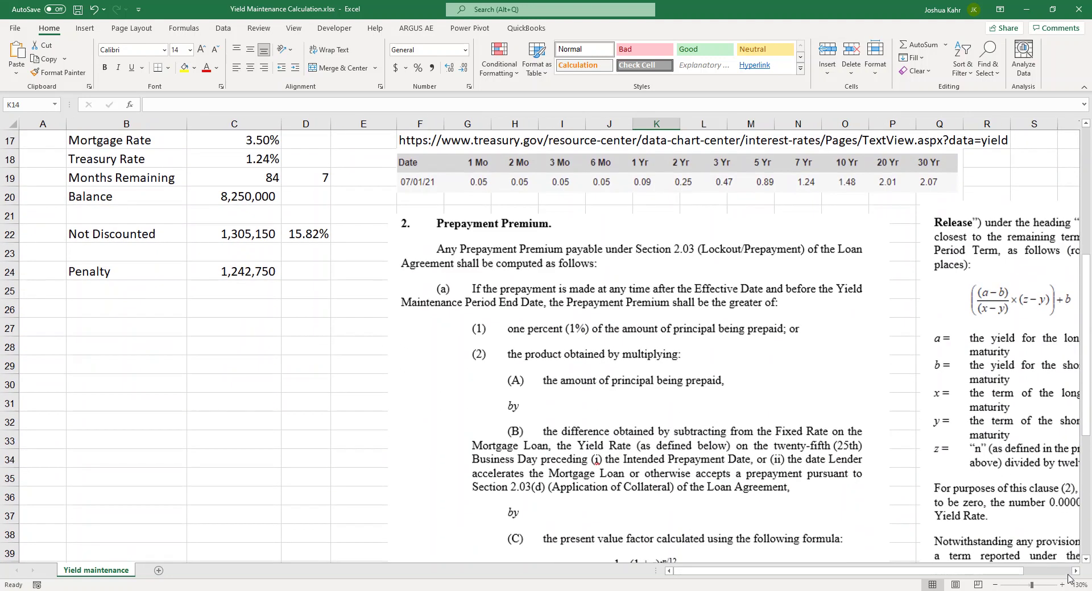
pyautogui.click(1076, 571)
pyautogui.hscroll(5, 1076, 575)
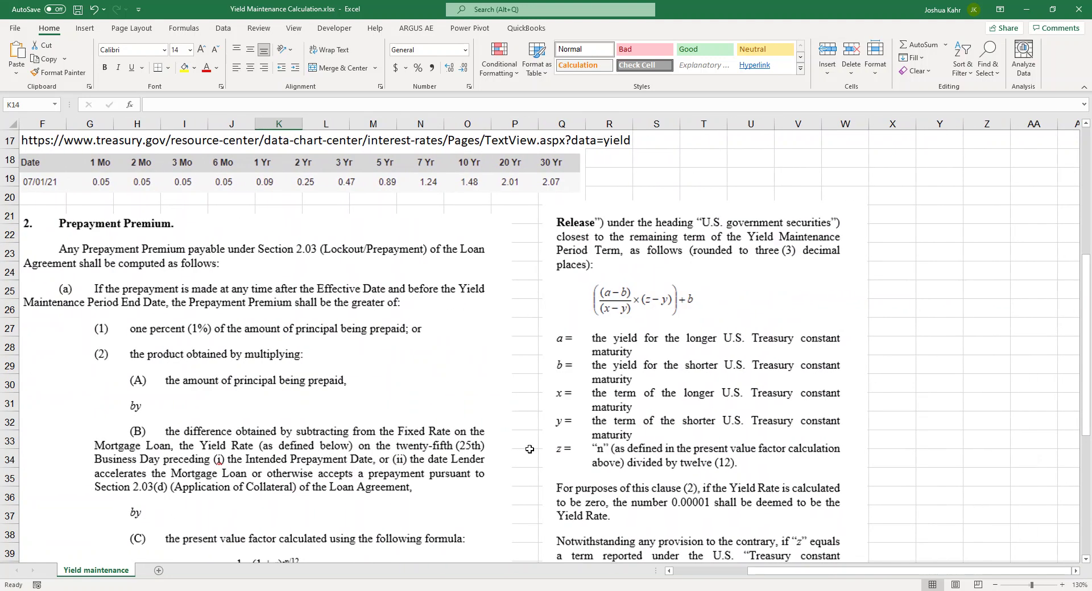
pyautogui.scroll(-1, 516, 442)
pyautogui.scroll(-1, 517, 442)
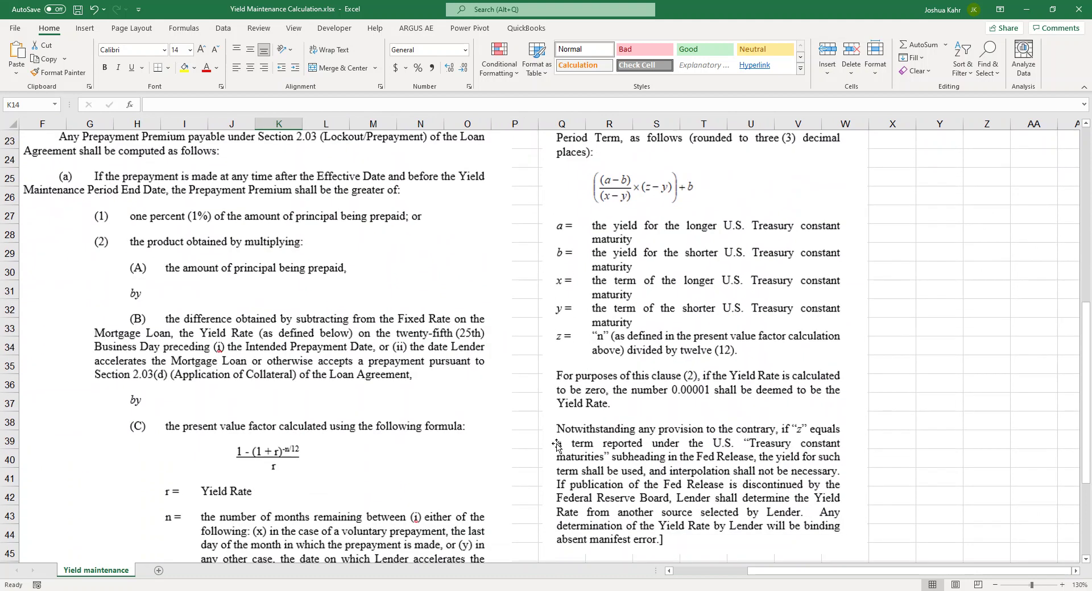
pyautogui.click(995, 585)
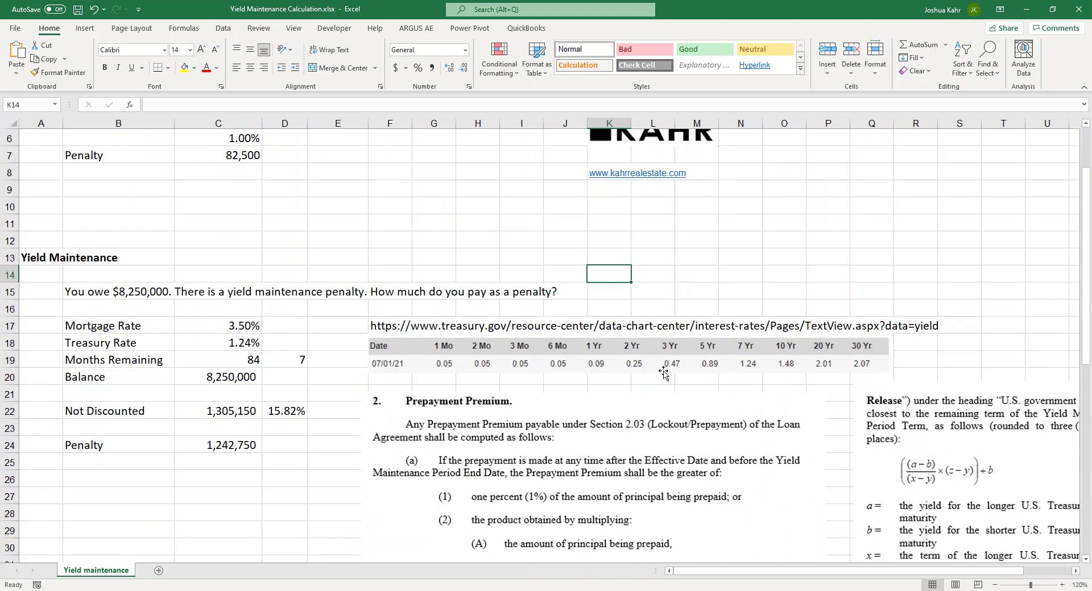
pyautogui.scroll(-4, 663, 373)
pyautogui.scroll(-1, 663, 372)
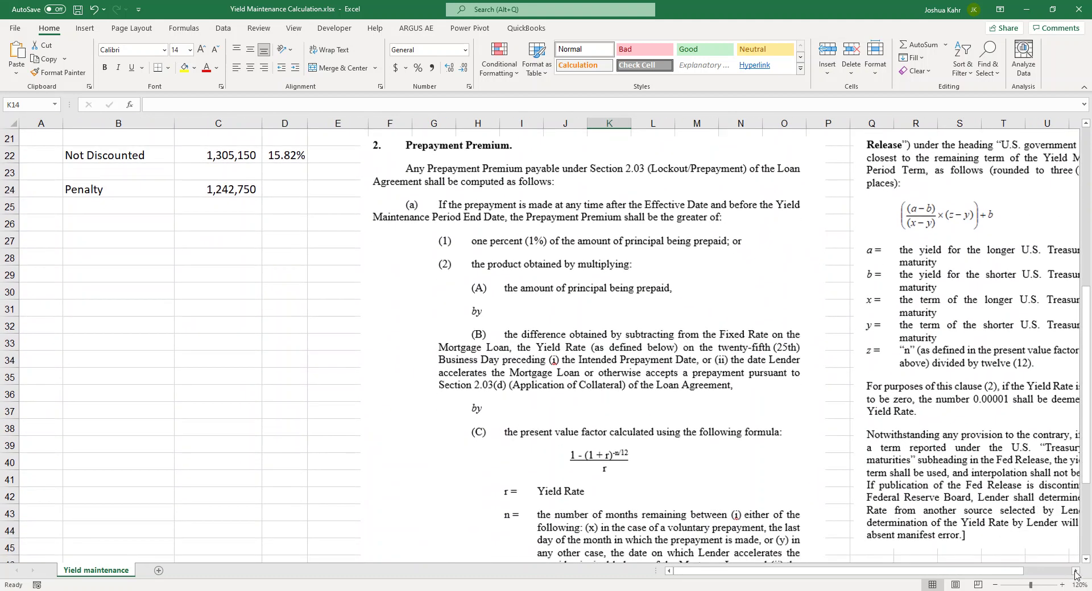
pyautogui.click(1074, 571)
pyautogui.click(1075, 571)
pyautogui.click(1074, 571)
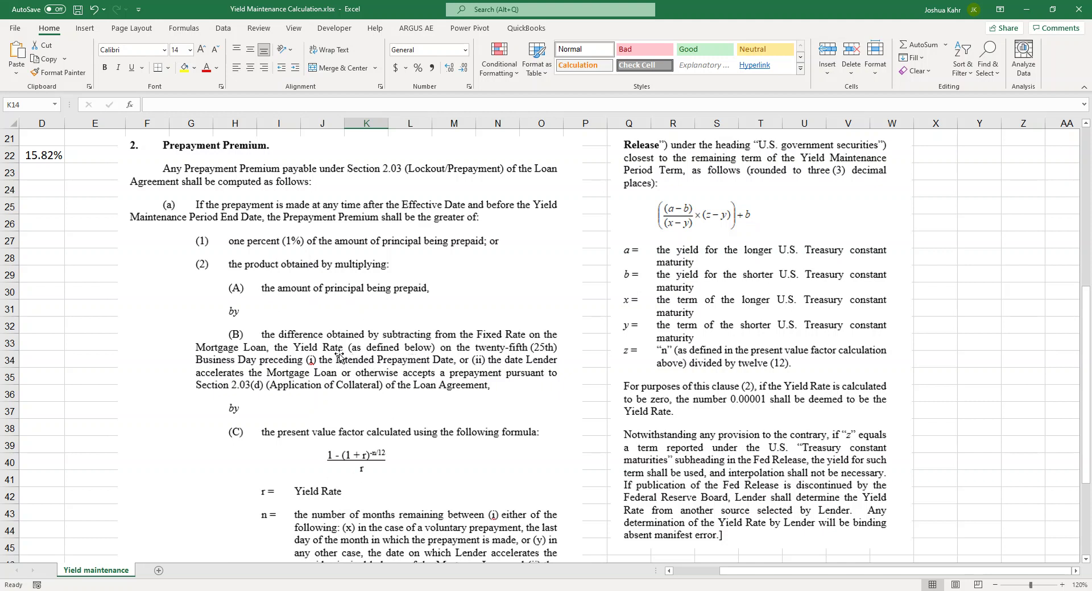
# Return to the loan inputs, checking the 3.50% mortgage rate in C17 and 1.24% Treasury rate in C18
pyautogui.click(80, 221)
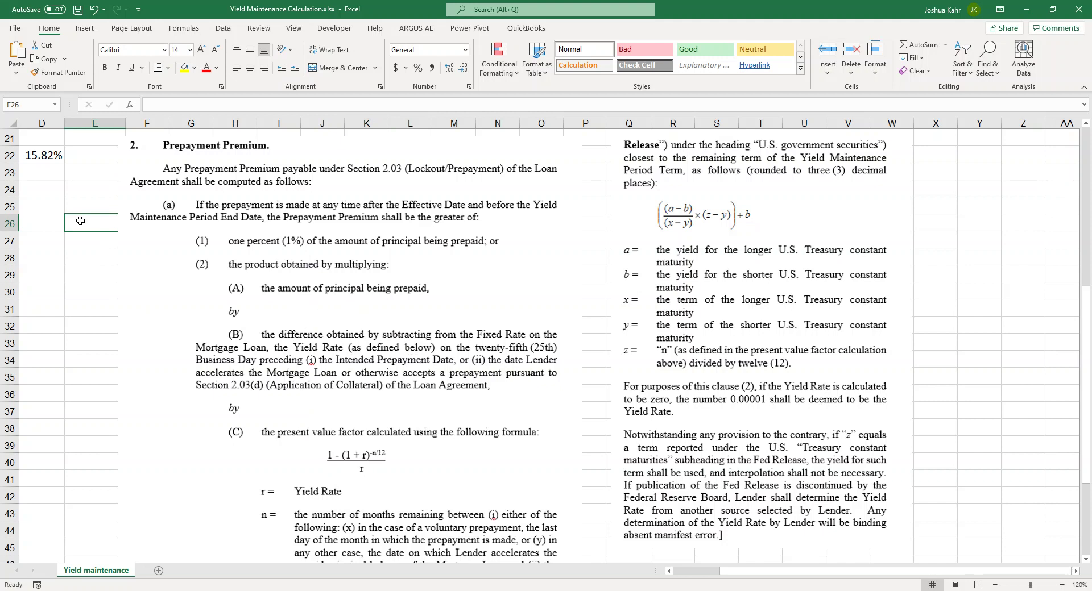
pyautogui.press('Home')
pyautogui.press('Up')
pyautogui.press('Up')
pyautogui.press('Up')
pyautogui.press('Up')
pyautogui.press('Up')
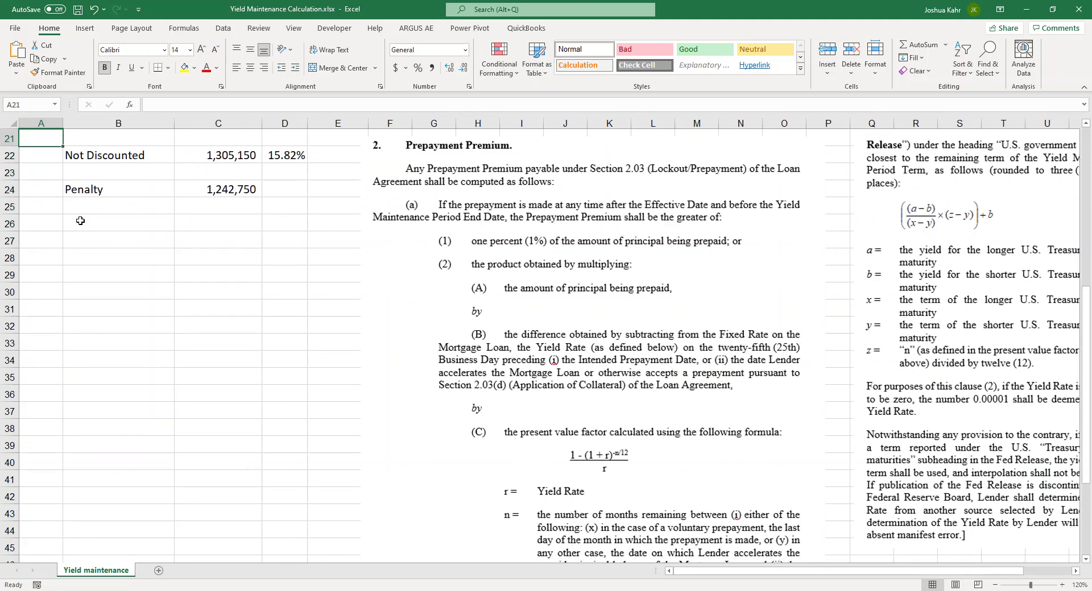
pyautogui.press('Up')
pyautogui.press('Up')
pyautogui.press('Up')
pyautogui.press('Up')
pyautogui.press('Up')
pyautogui.press('Right')
pyautogui.press('Right')
pyautogui.press('Down')
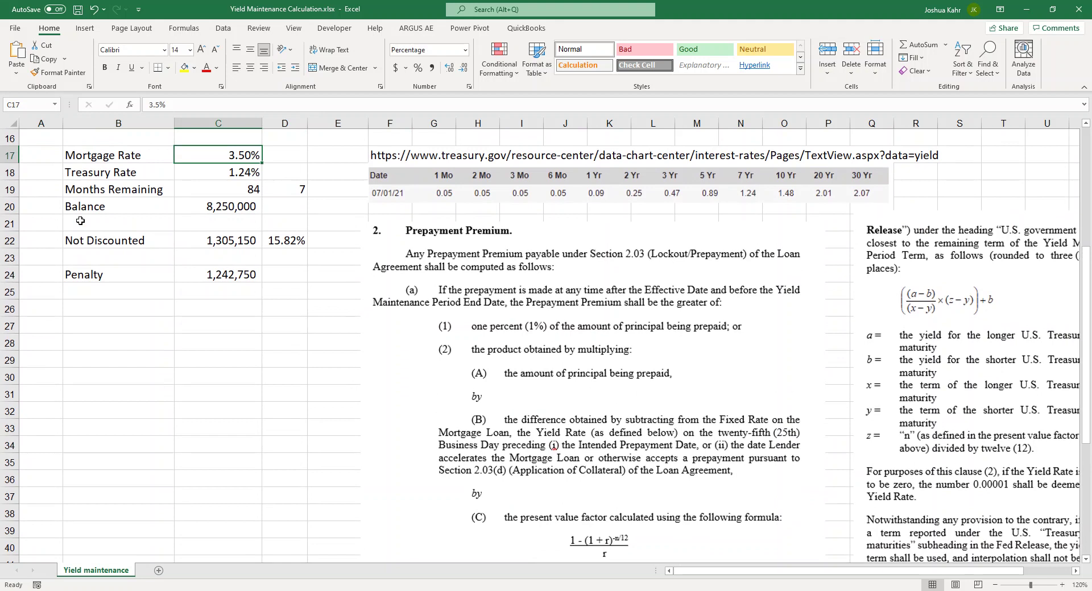
pyautogui.press('Down')
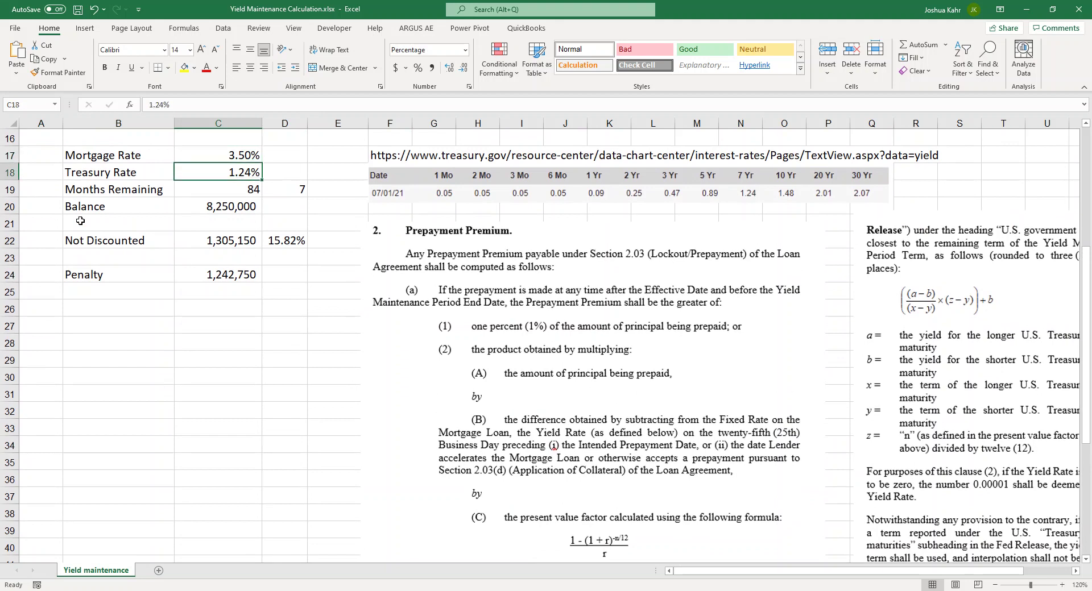
# Compare the 7 years in D19 against the 1.24% Treasury rate in C18
pyautogui.press('Right')
pyautogui.press('Down')
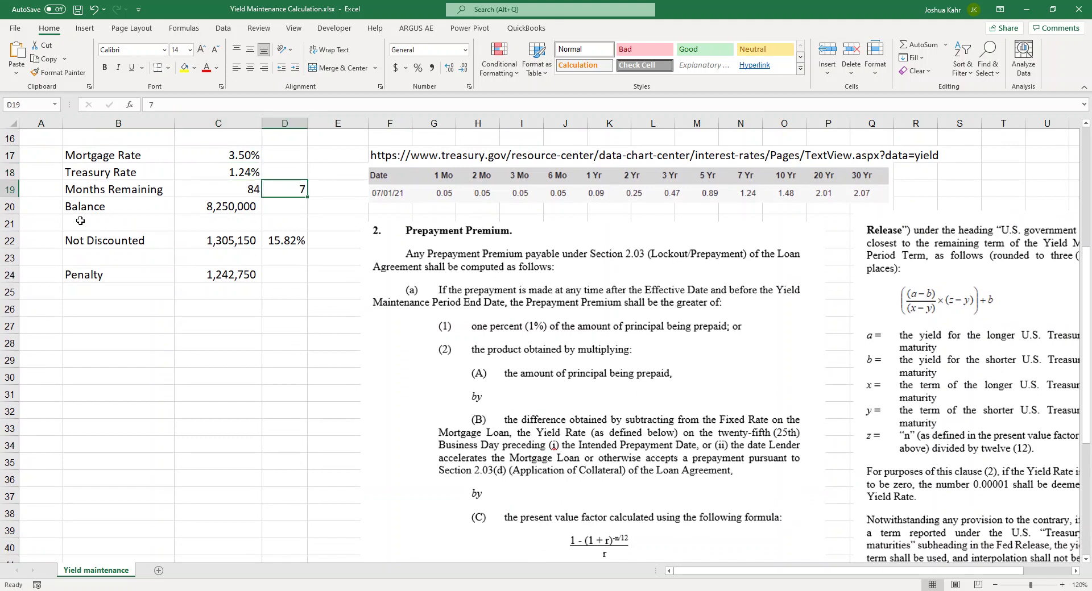
pyautogui.press('Up')
pyautogui.press('Left')
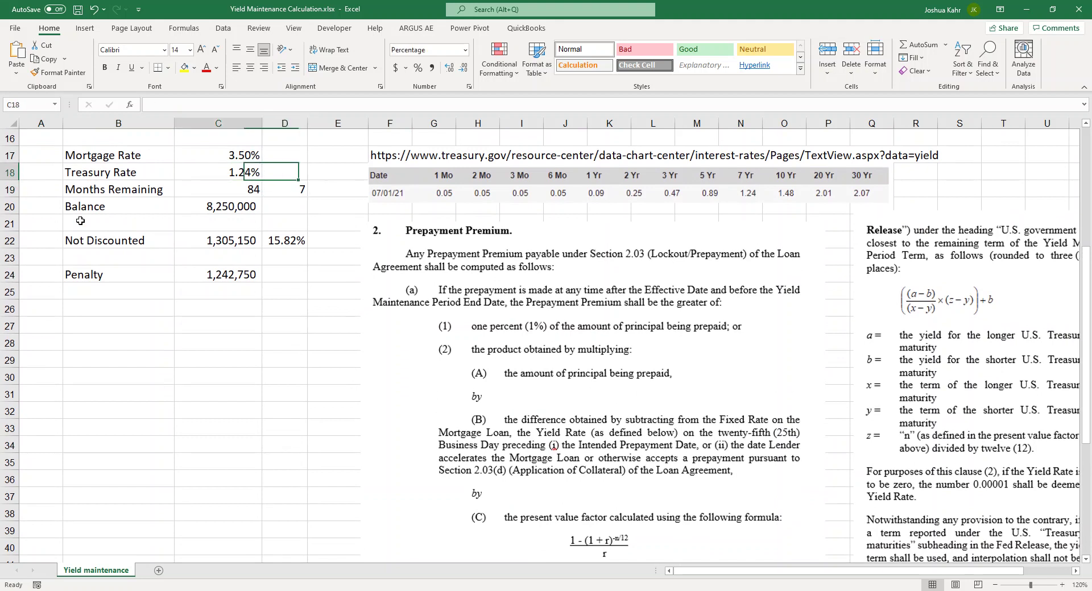
pyautogui.press('Right')
pyautogui.press('Down')
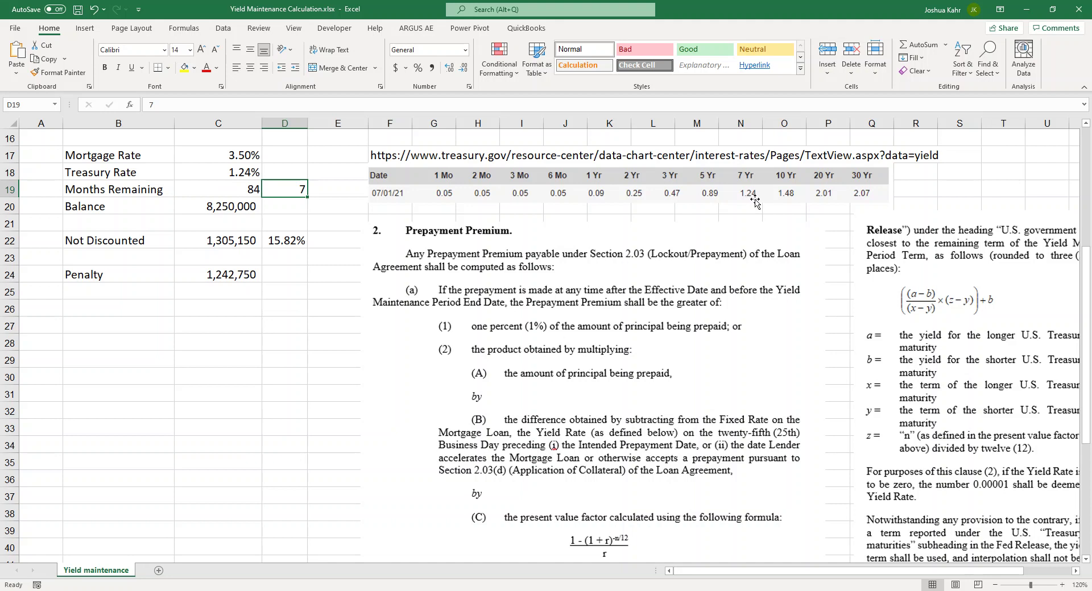
pyautogui.click(222, 155)
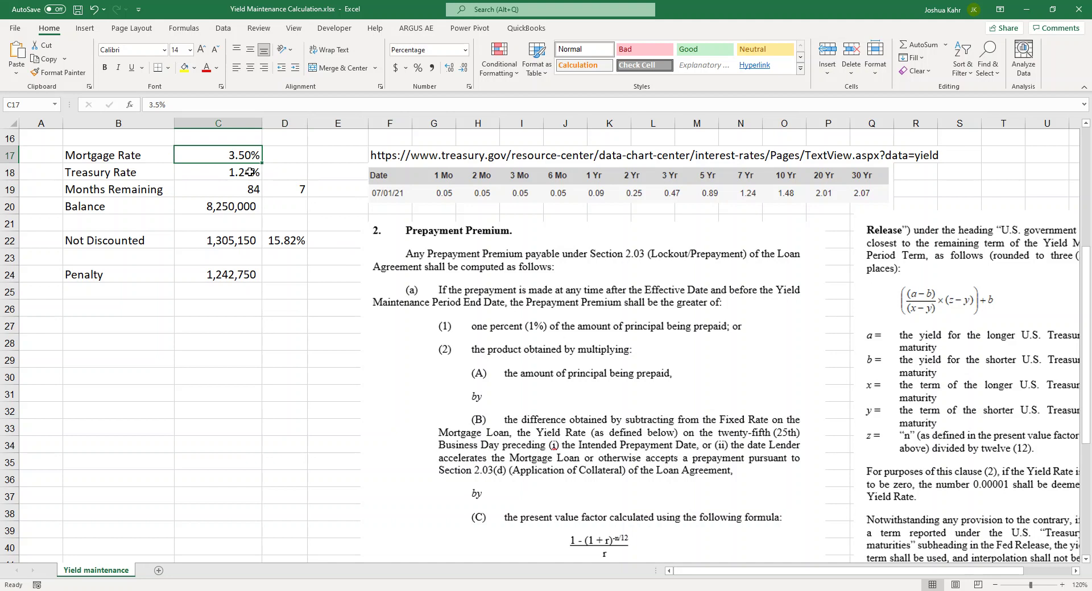
pyautogui.click(250, 172)
pyautogui.click(253, 156)
pyautogui.click(249, 172)
pyautogui.click(251, 156)
pyautogui.click(249, 172)
pyautogui.click(251, 155)
pyautogui.moveTo(324, 188); pyautogui.dragTo(239, 188)
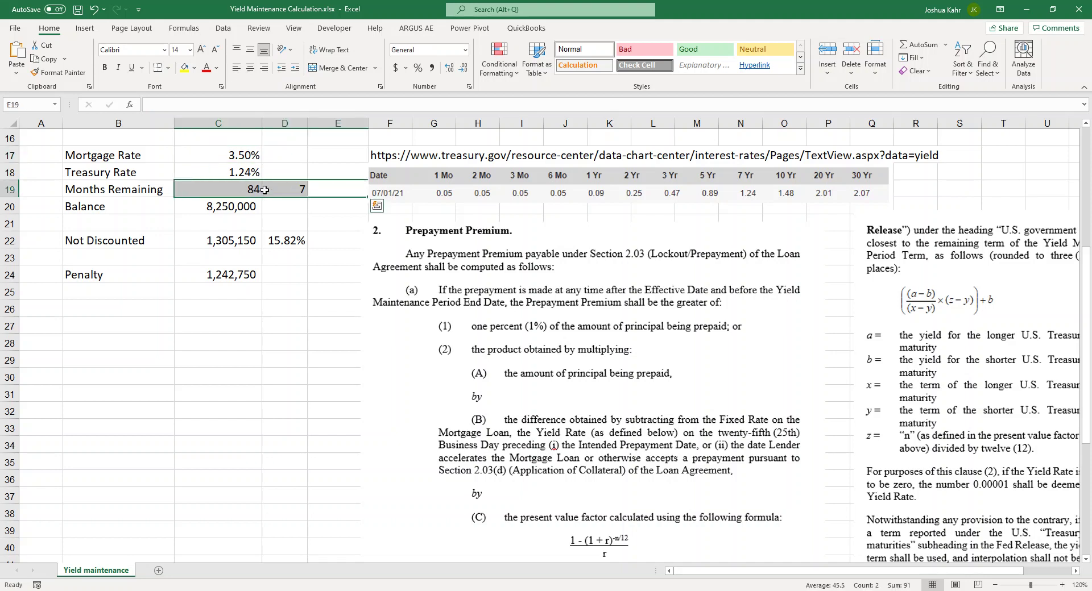
pyautogui.click(249, 172)
pyautogui.click(261, 155)
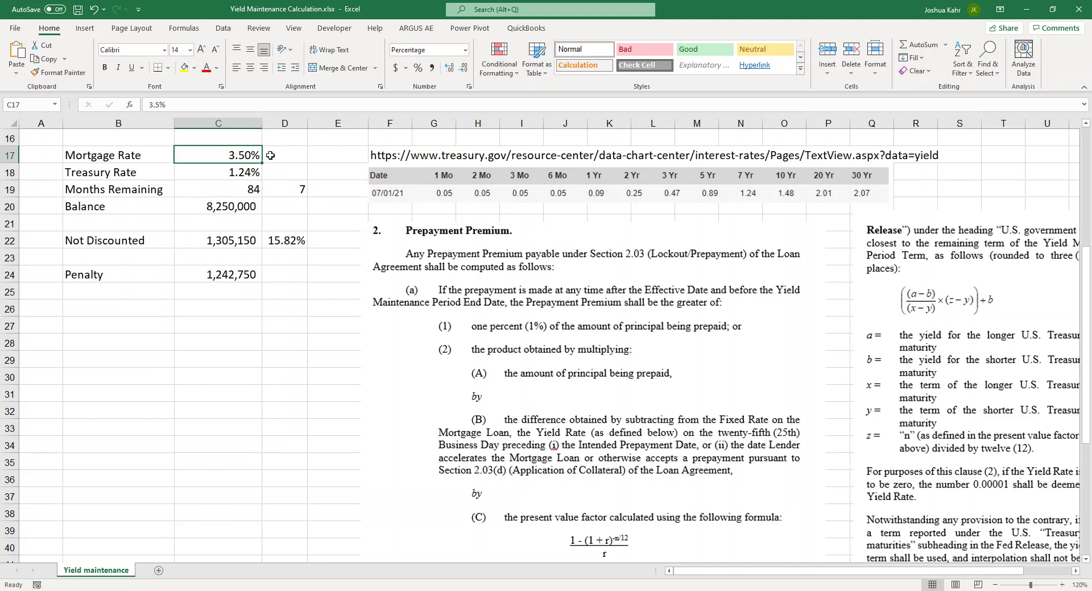
pyautogui.click(251, 175)
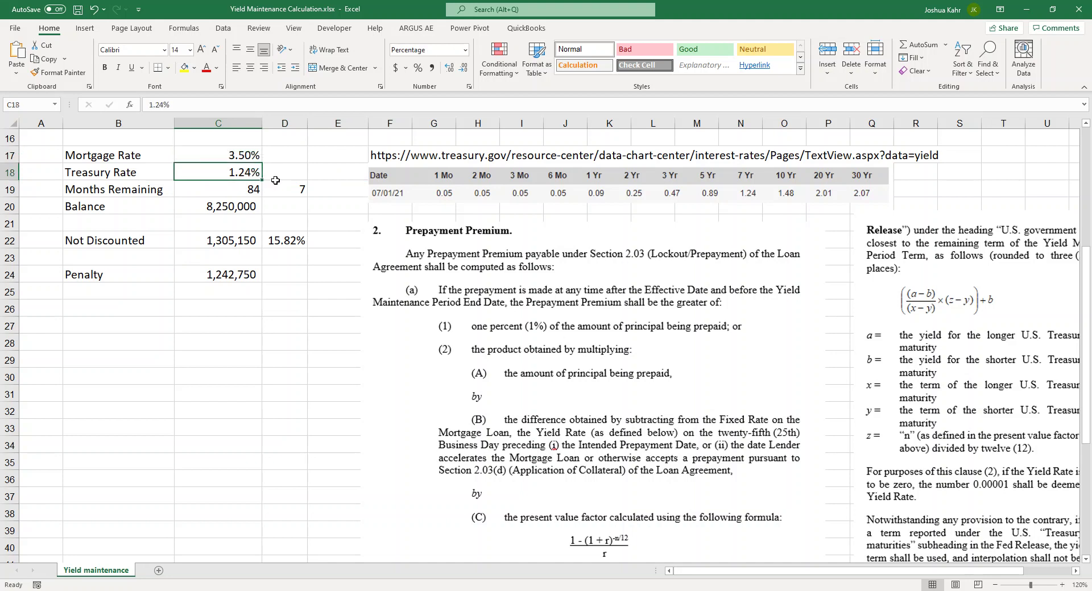
pyautogui.click(285, 189)
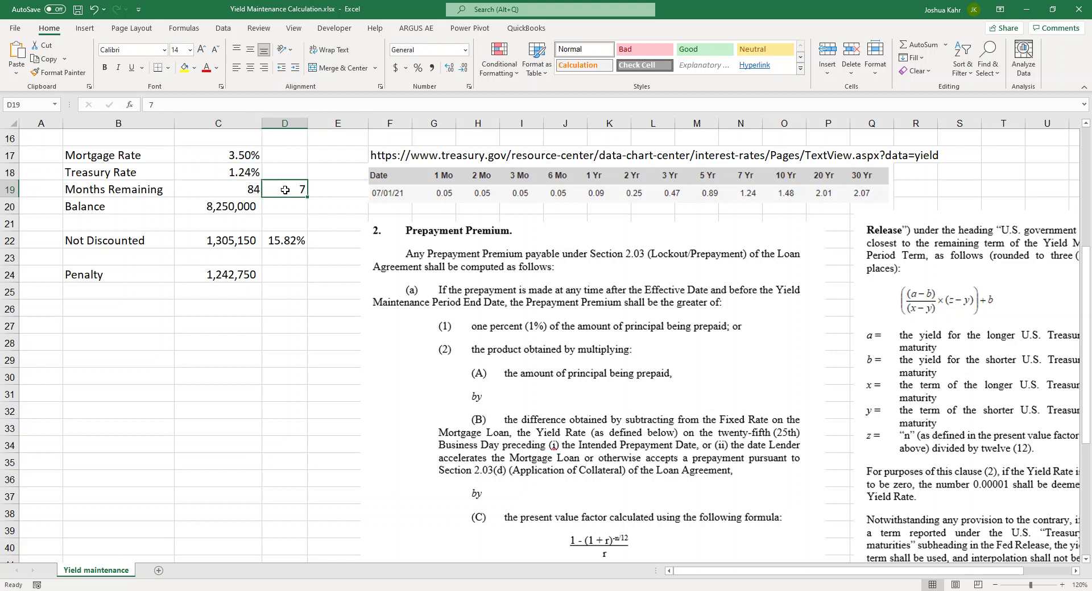
pyautogui.doubleClick(257, 240)
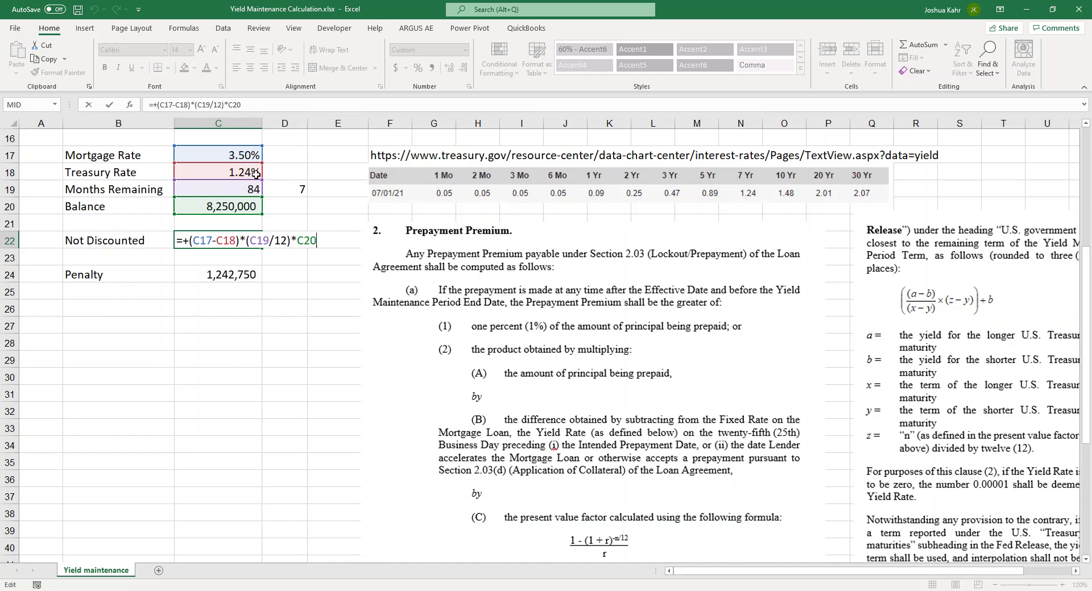
pyautogui.click(257, 240)
pyautogui.press('Right')
pyautogui.press('Right')
pyautogui.press('Right')
pyautogui.moveTo(251, 240); pyautogui.dragTo(288, 241)
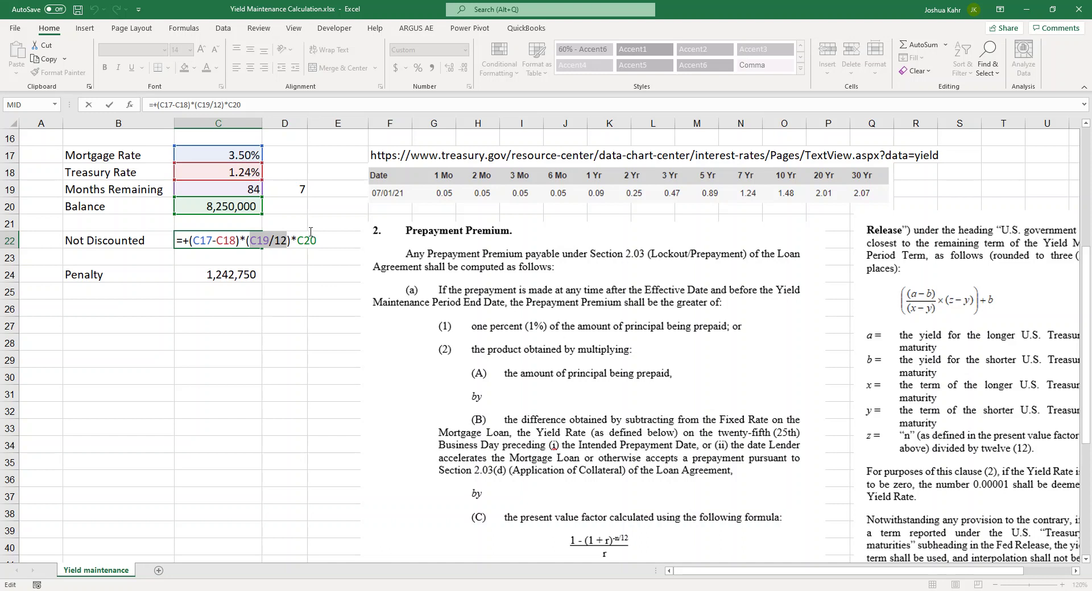
pyautogui.press('Escape')
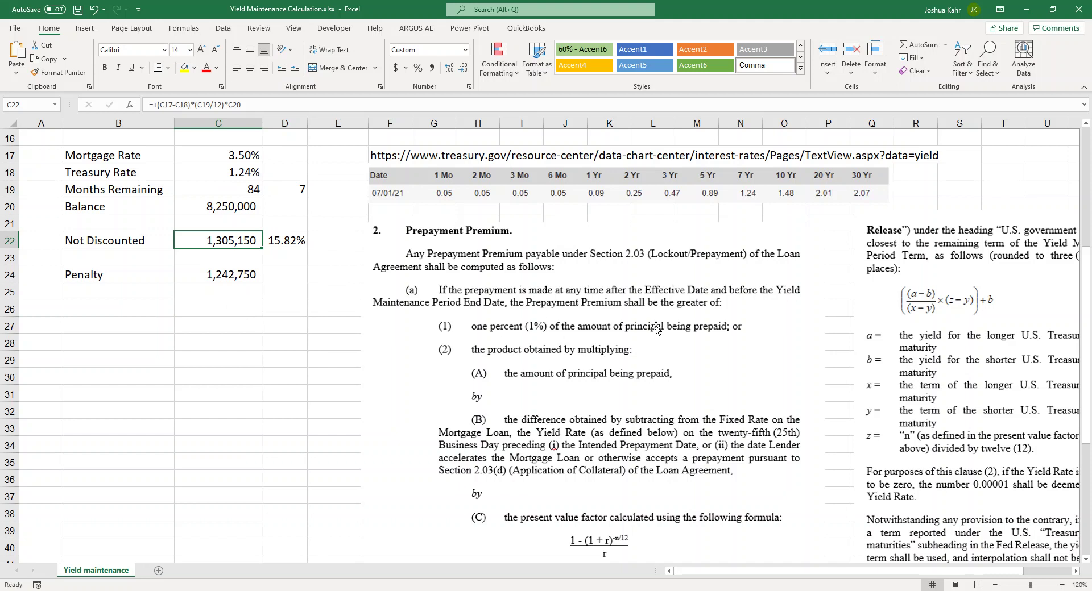
pyautogui.click(242, 279)
pyautogui.press('F2')
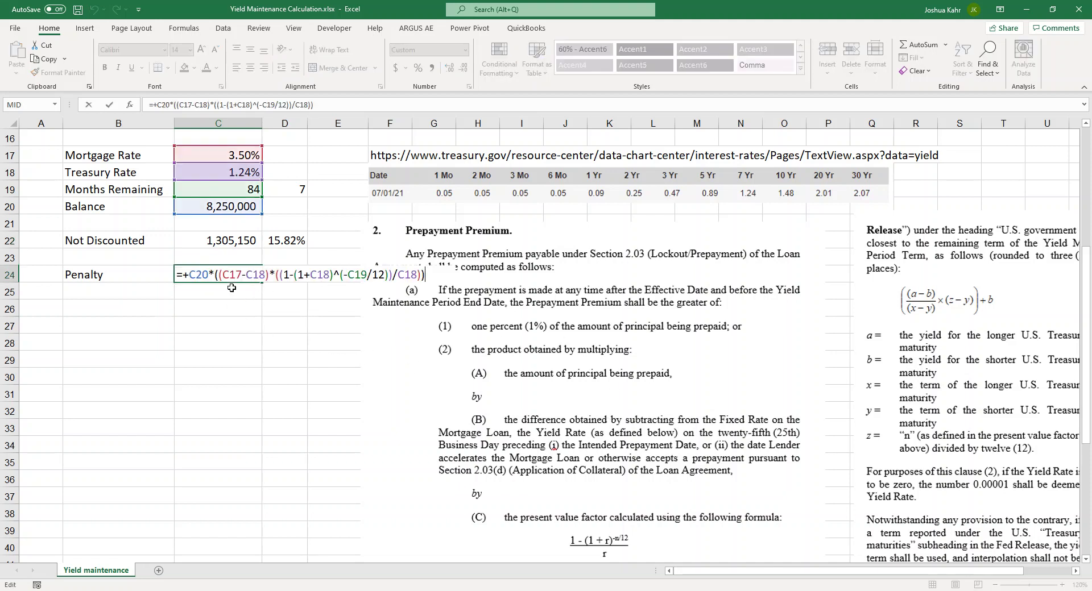
pyautogui.doubleClick(198, 275)
pyautogui.doubleClick(234, 275)
pyautogui.doubleClick(255, 275)
pyautogui.moveTo(283, 275); pyautogui.dragTo(418, 278)
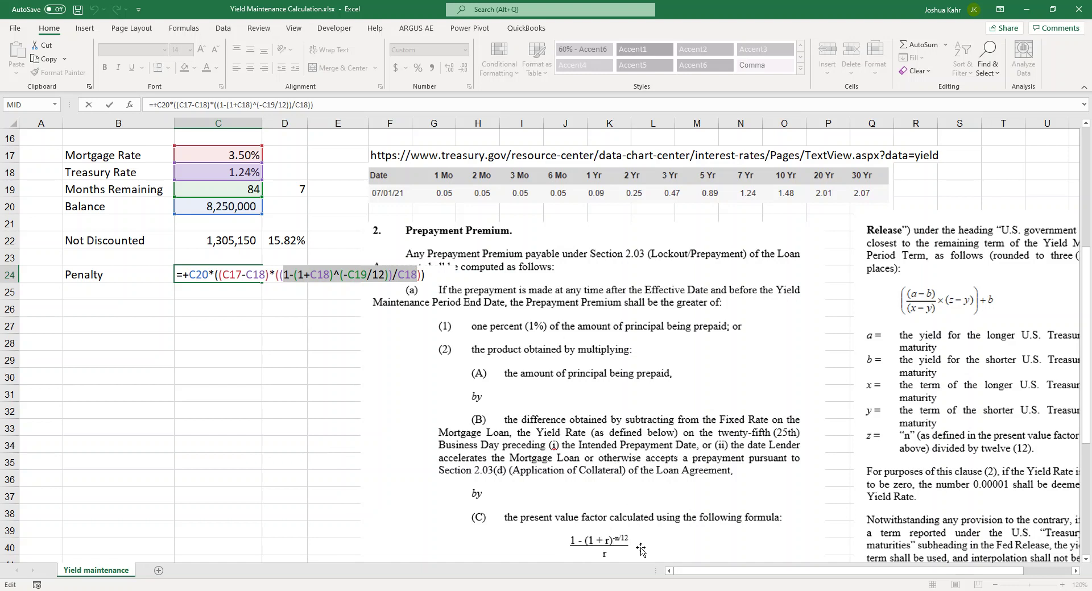
pyautogui.press('Return')
pyautogui.press('Up')
pyautogui.press('Up')
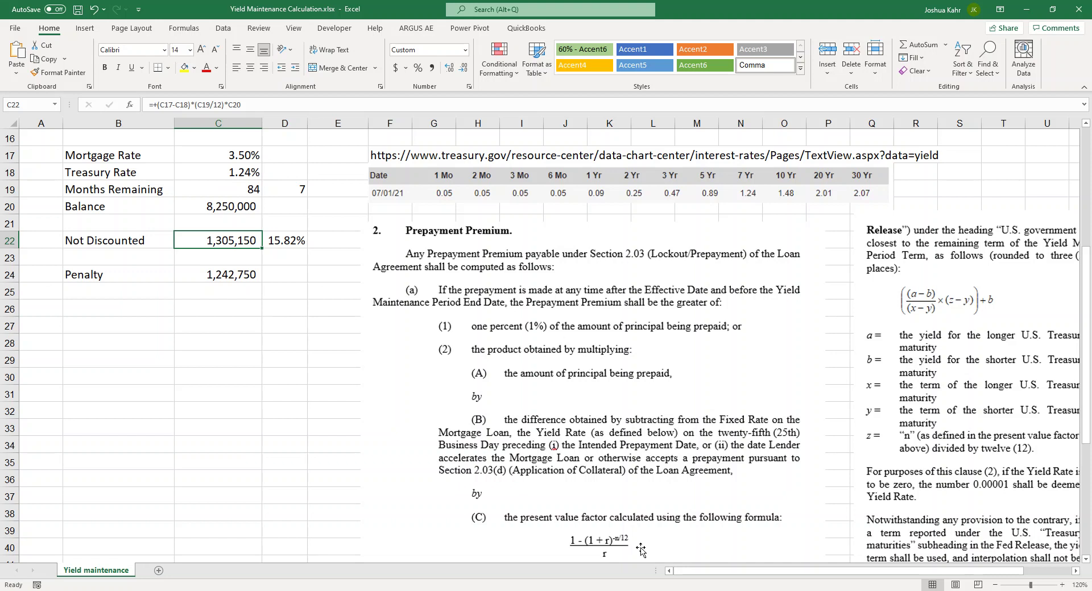
pyautogui.press('F2')
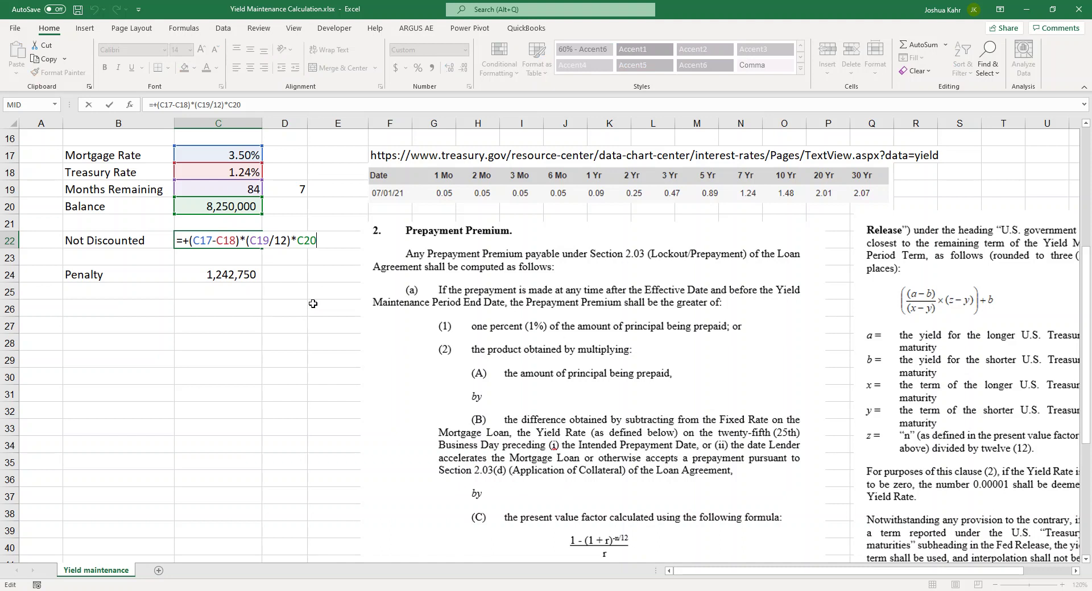
pyautogui.press('Escape')
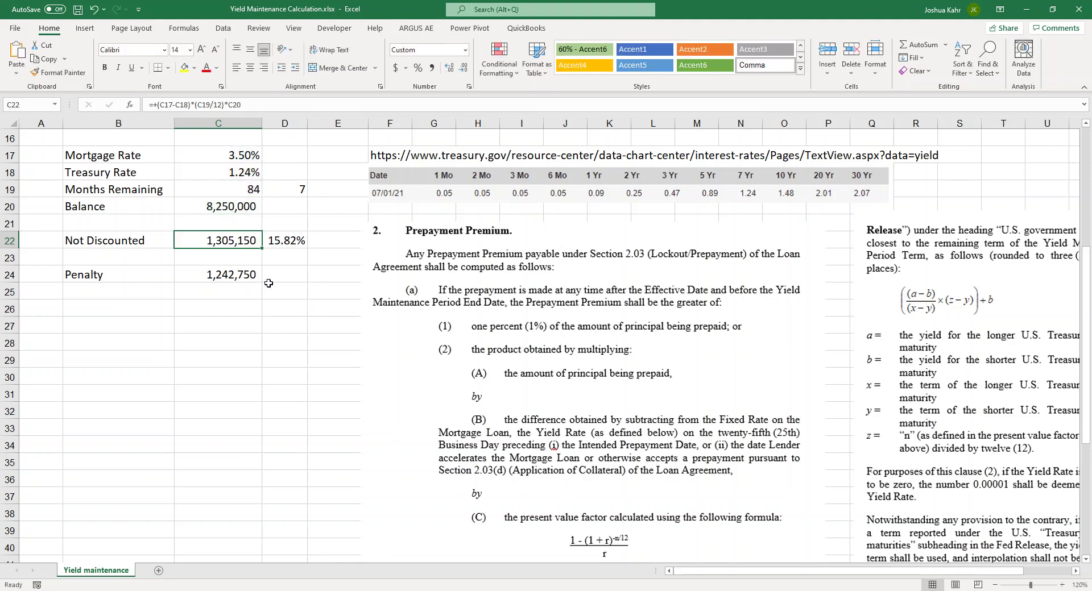
pyautogui.press('Down')
pyautogui.press('Down')
pyautogui.press('F2')
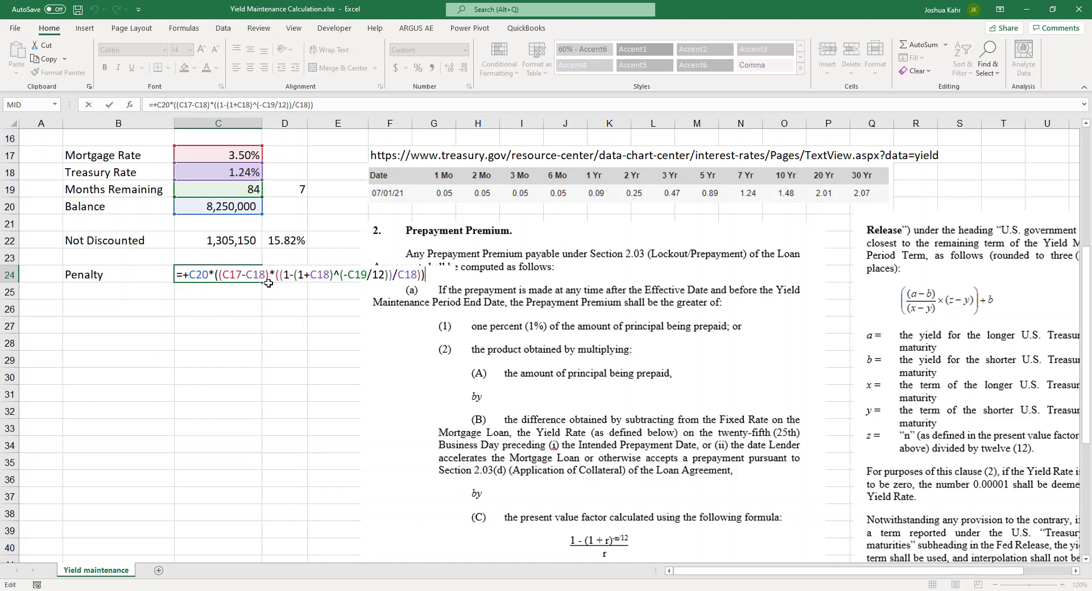
pyautogui.hotkey('ctrl', 'Return')
pyautogui.press('Up')
pyautogui.press('Up')
pyautogui.press('Up')
pyautogui.press('Up')
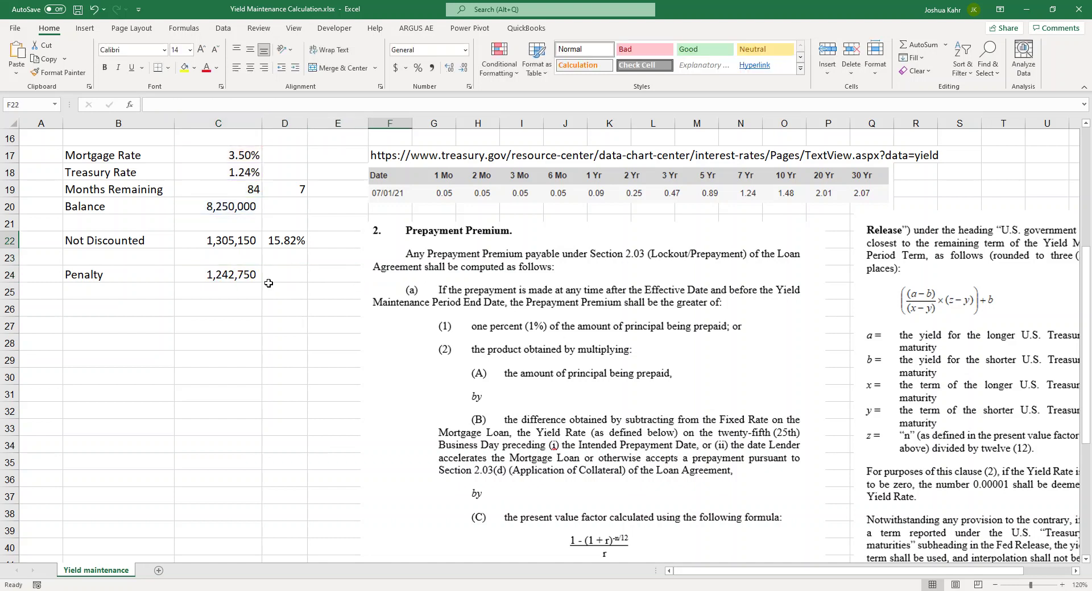
pyautogui.press('Up')
pyautogui.press('Right')
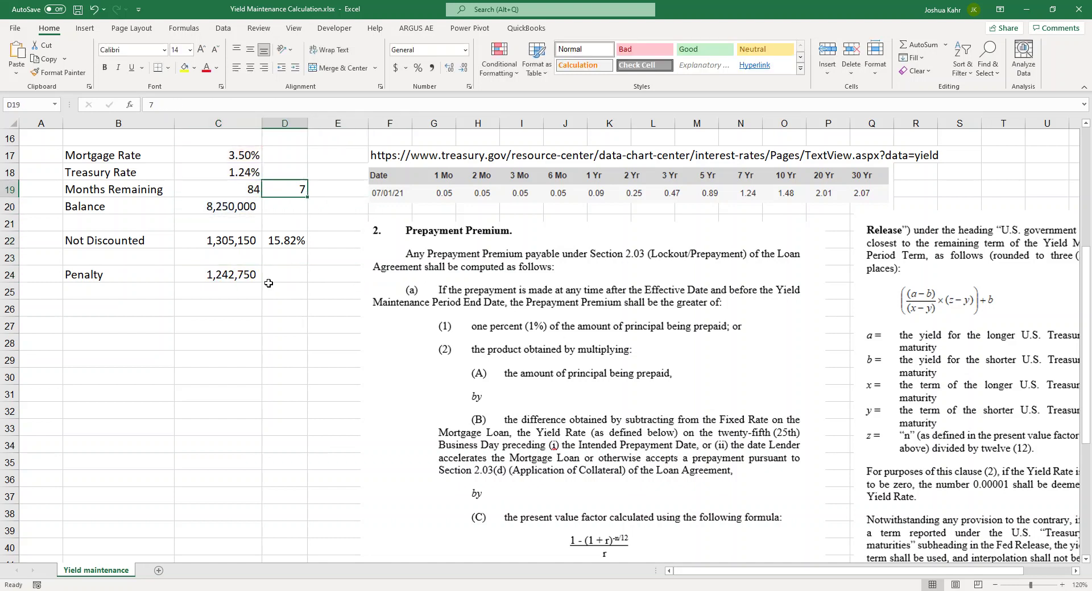
pyautogui.hotkey('shift', 'Left')
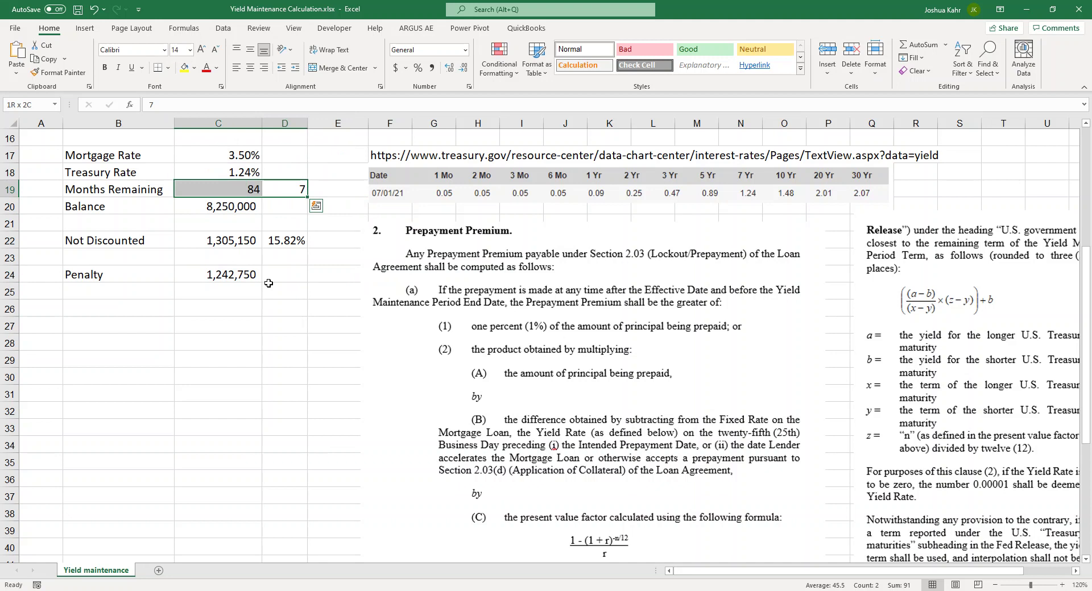
pyautogui.press('Right')
pyautogui.press('Right')
pyautogui.press('Right')
pyautogui.press('Right')
pyautogui.press('Right')
pyautogui.press('Right')
pyautogui.press('Right')
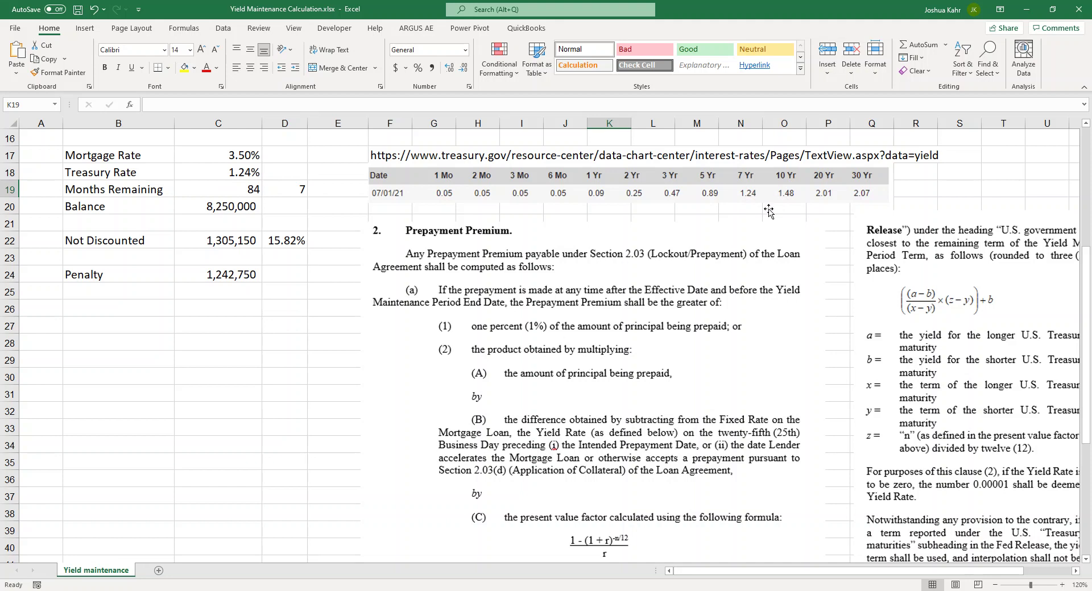
pyautogui.scroll(-3, 765, 277)
pyautogui.scroll(-2, 766, 280)
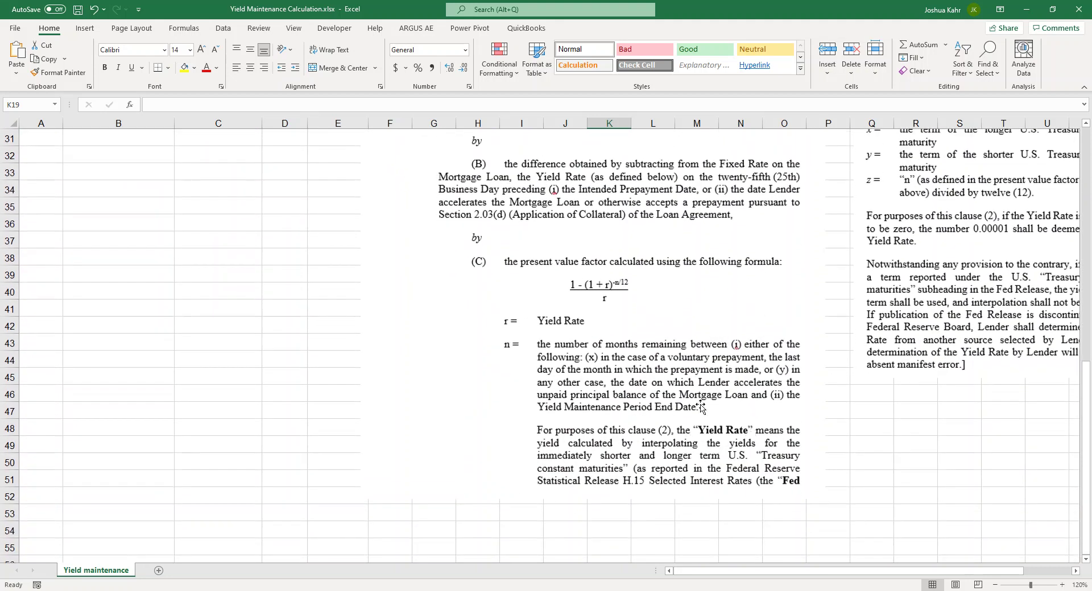
pyautogui.scroll(6, 702, 398)
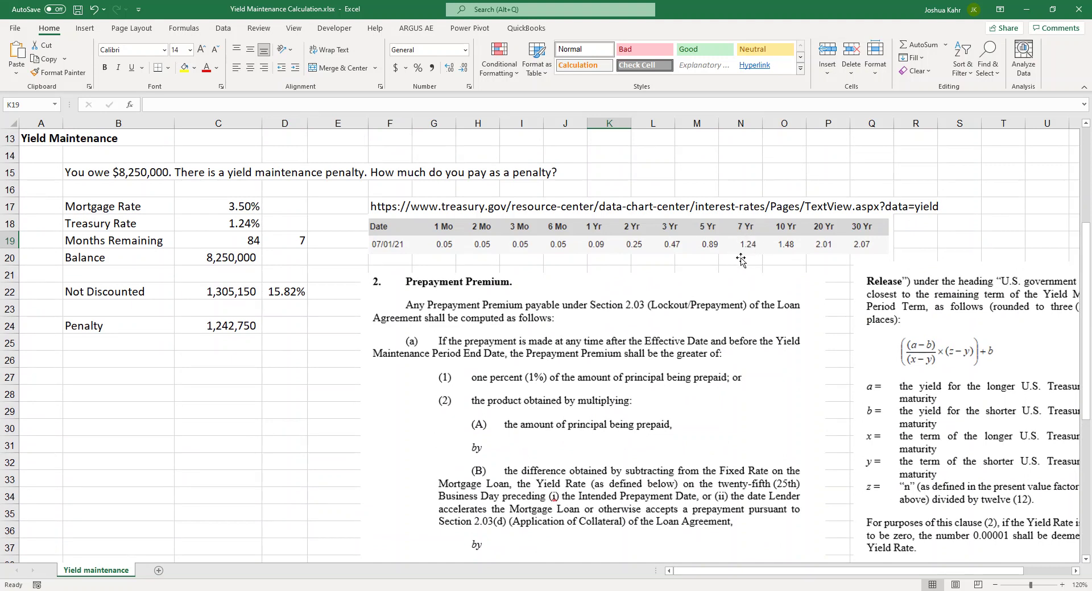
pyautogui.click(1075, 571)
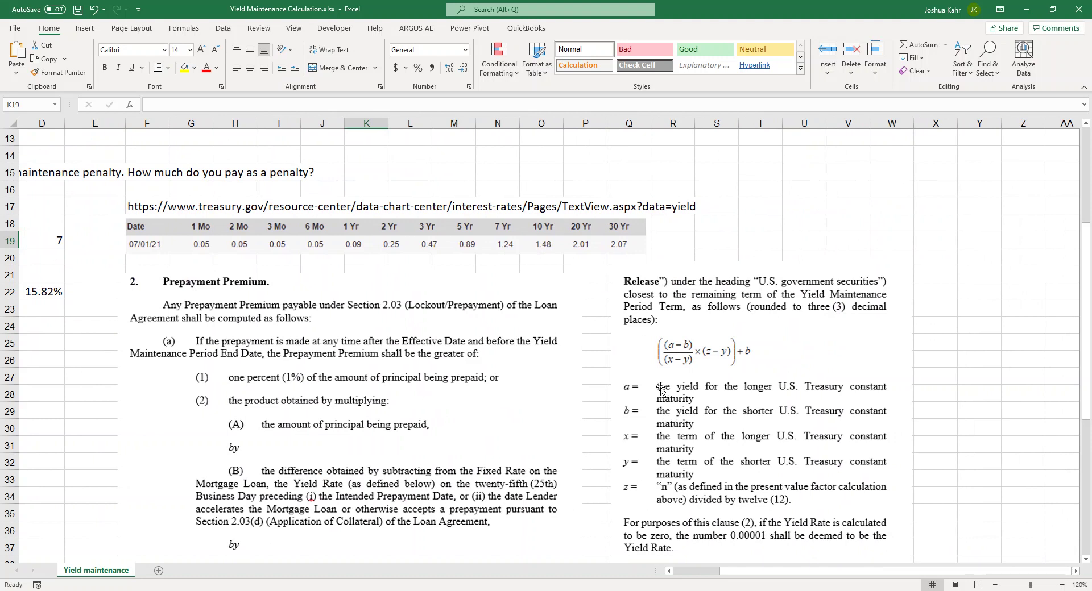
pyautogui.click(76, 378)
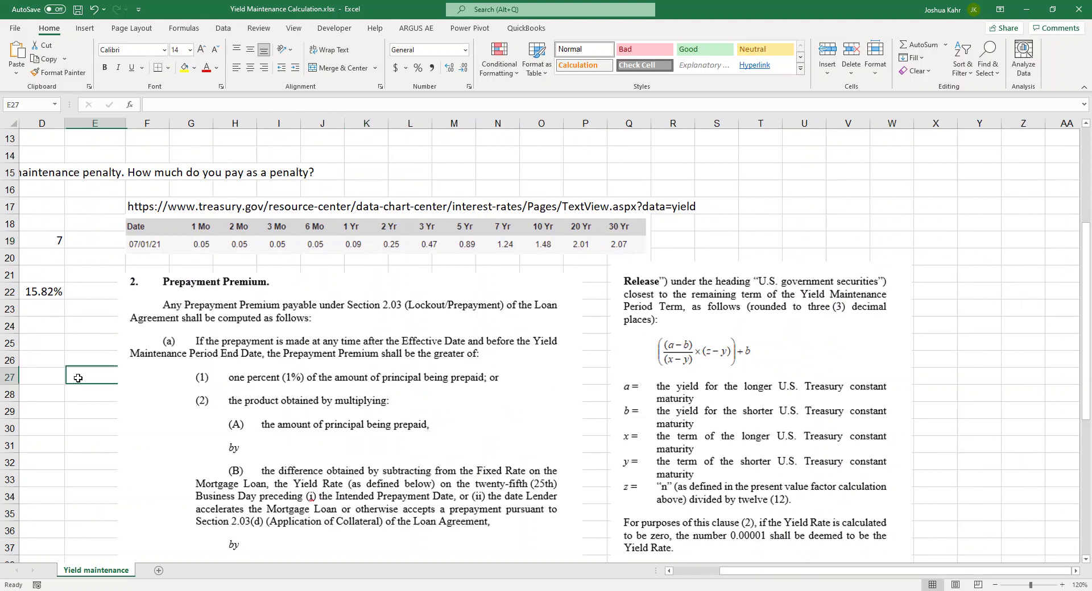
pyautogui.press('Home')
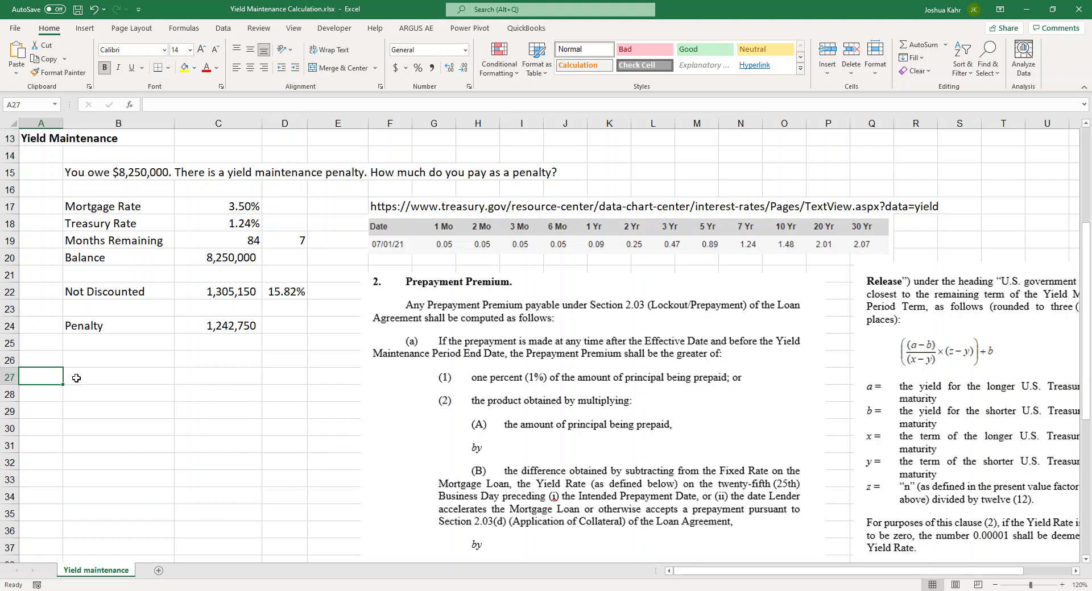
pyautogui.press('Right')
pyautogui.press('Right')
pyautogui.press('Up')
pyautogui.press('Down')
pyautogui.press('Down')
pyautogui.press('Down')
pyautogui.press('Down')
pyautogui.press('Down')
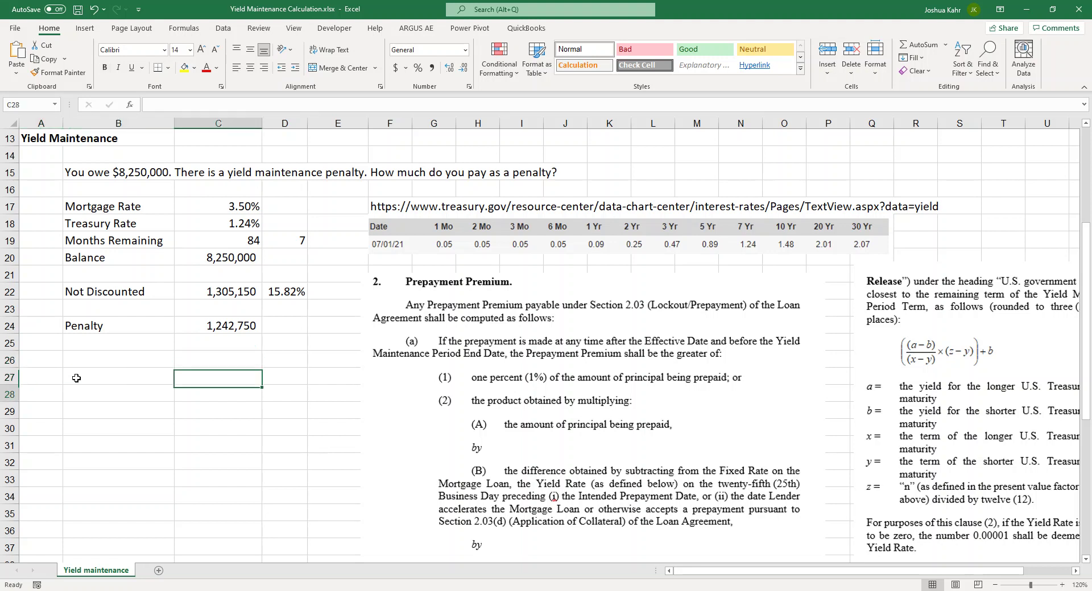
pyautogui.press('Down')
pyautogui.press('Down')
pyautogui.press('Down')
pyautogui.press('Down')
pyautogui.press('Down')
pyautogui.press('Down')
pyautogui.press('Down')
pyautogui.press('Down')
pyautogui.press('Down')
pyautogui.press('Down')
pyautogui.press('Down')
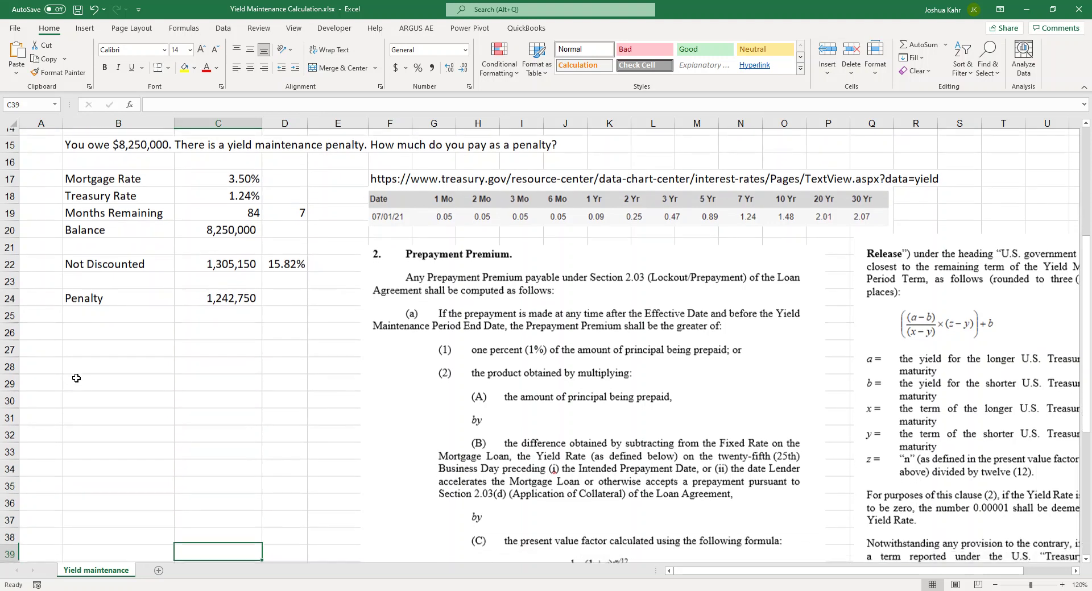
pyautogui.press('Down')
pyautogui.press('Down')
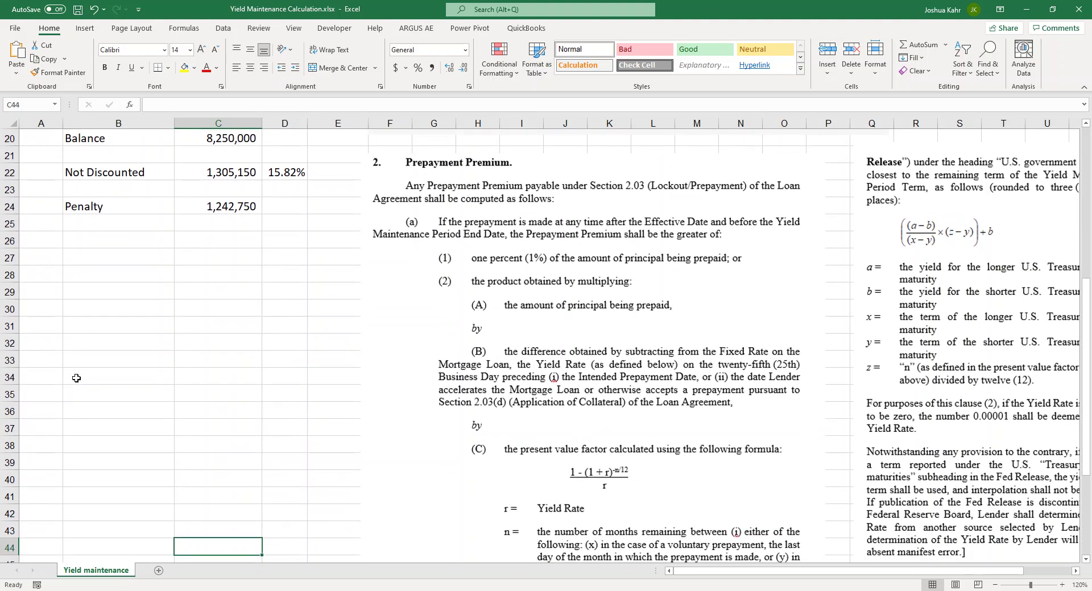
pyautogui.press('Down')
pyautogui.press('Down')
pyautogui.press('Down')
pyautogui.press('Down')
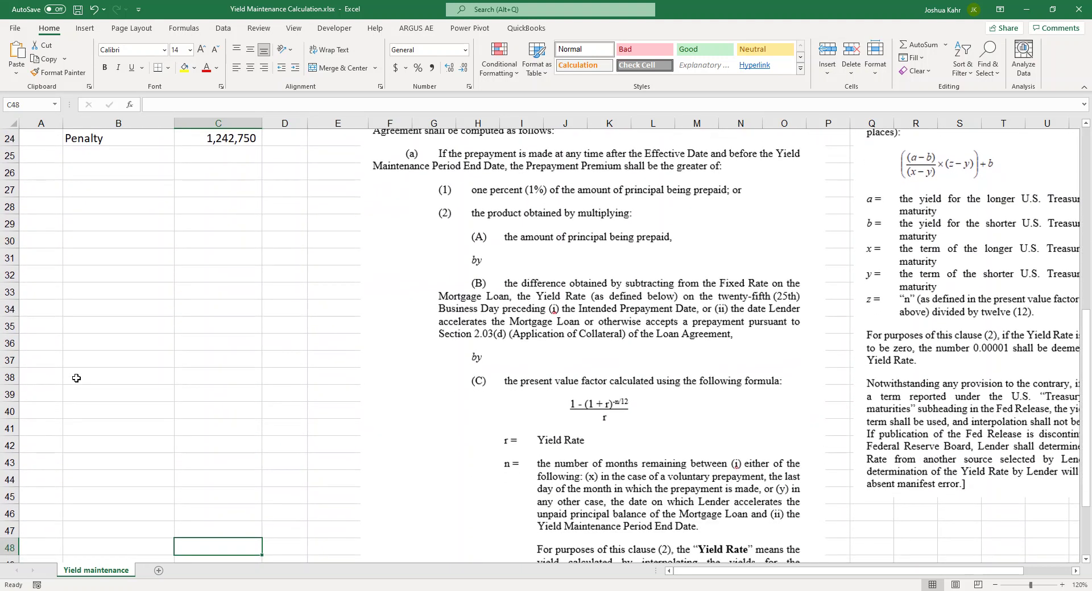
pyautogui.press('Down')
pyautogui.press('Down')
pyautogui.press('Down')
pyautogui.press('Down')
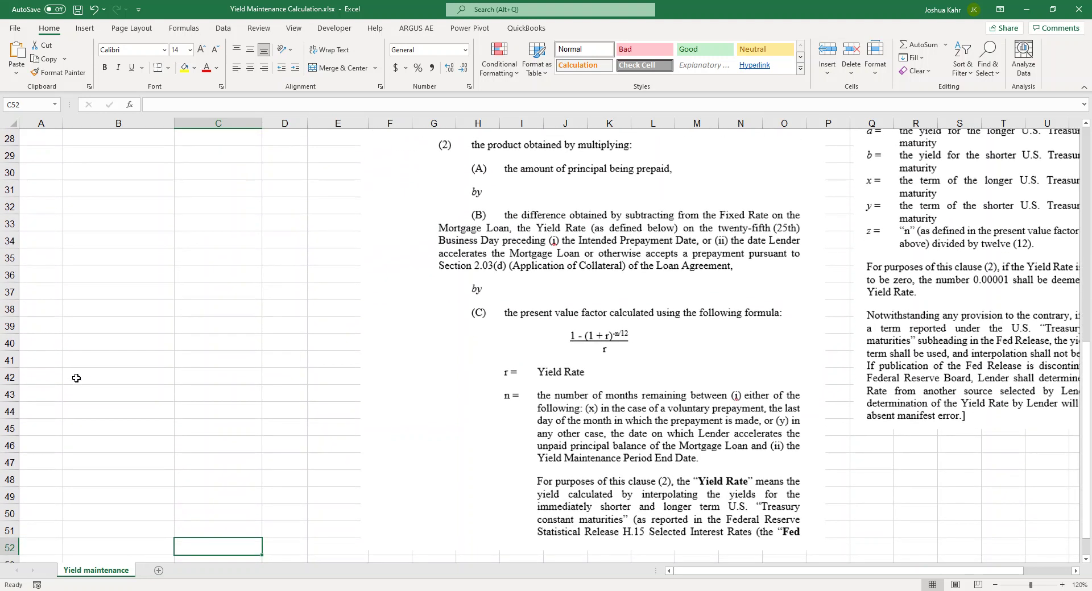
pyautogui.press('Right')
pyautogui.press('Right')
pyautogui.press('Right')
pyautogui.press('Right')
pyautogui.press('Right')
pyautogui.press('Right')
pyautogui.press('Right')
pyautogui.press('Right')
pyautogui.press('Right')
pyautogui.press('Right')
pyautogui.press('Right')
pyautogui.press('Right')
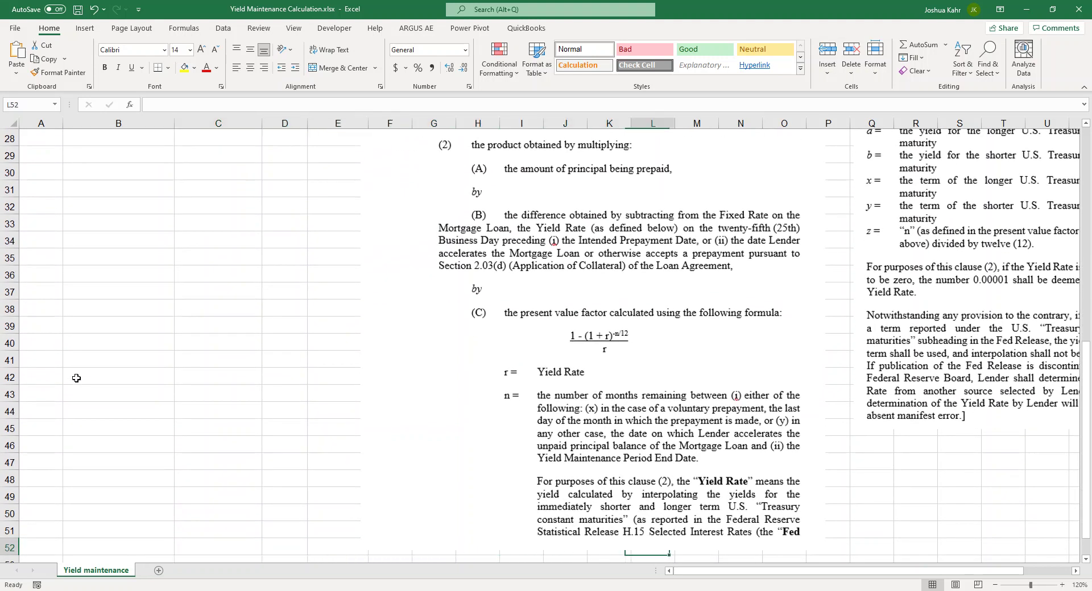
pyautogui.press('Right')
pyautogui.press('Right')
pyautogui.press('Right')
pyautogui.press('Right')
pyautogui.press('Right')
pyautogui.press('Right')
pyautogui.press('Right')
pyautogui.press('Right')
pyautogui.press('Right')
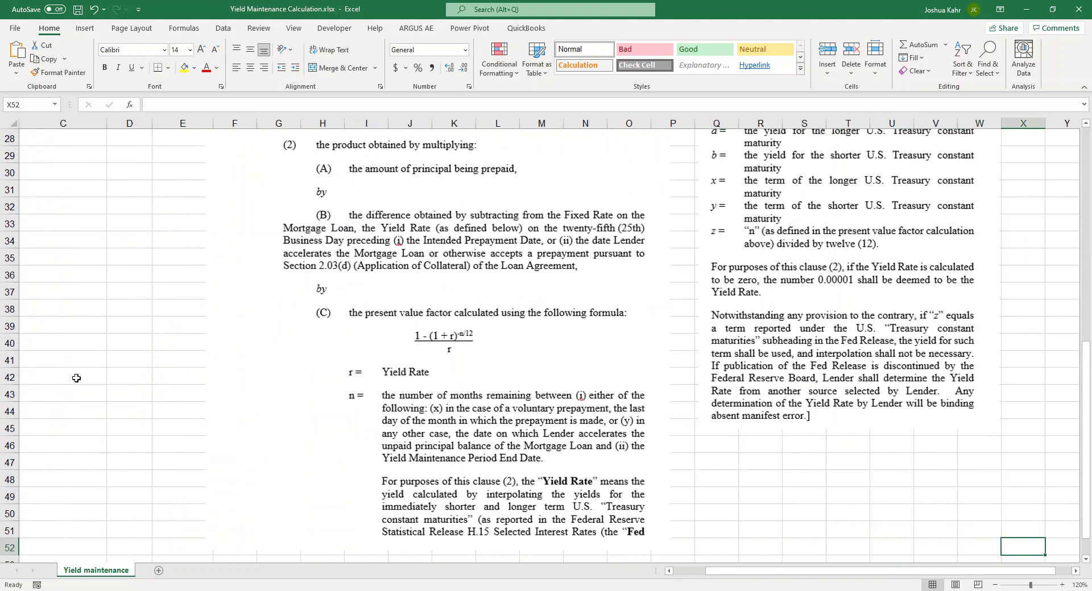
pyautogui.press('Left')
pyautogui.press('Left')
pyautogui.press('Left')
pyautogui.press('Left')
pyautogui.press('Left')
pyautogui.press('Left')
pyautogui.press('Left')
pyautogui.press('Left')
pyautogui.press('Left')
pyautogui.press('Left')
pyautogui.press('Left')
pyautogui.press('Left')
pyautogui.press('Left')
pyautogui.press('Left')
pyautogui.press('Left')
pyautogui.press('Left')
pyautogui.press('Left')
pyautogui.press('Left')
pyautogui.press('Left')
pyautogui.press('Left')
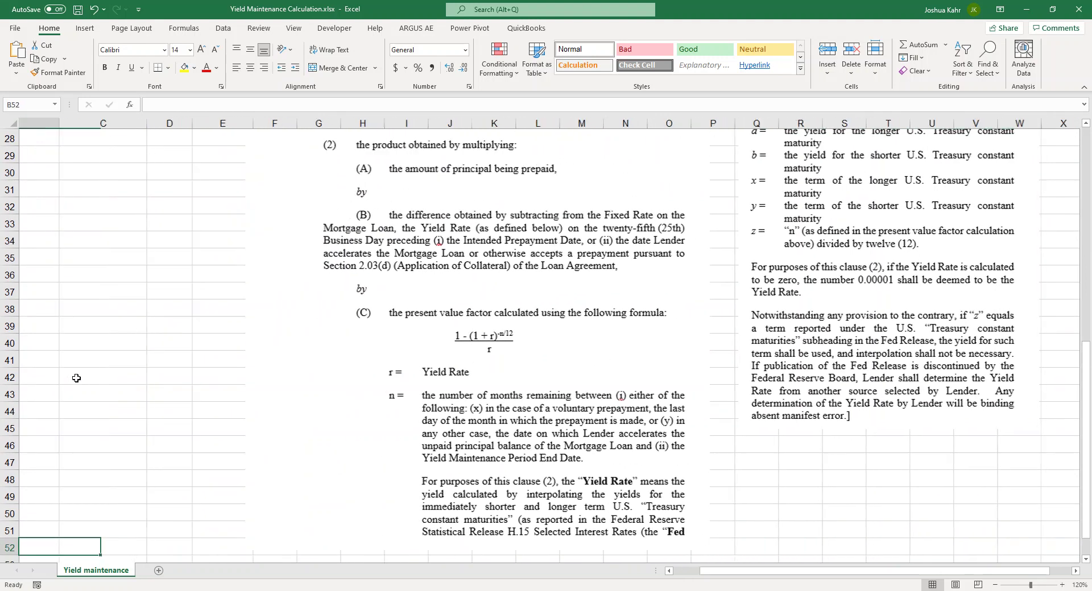
pyautogui.press('Up')
pyautogui.press('Up')
pyautogui.press('Up')
pyautogui.press('Up')
pyautogui.press('Up')
pyautogui.press('Up')
pyautogui.press('Up')
pyautogui.press('Up')
pyautogui.press('Up')
pyautogui.press('Up')
pyautogui.press('Up')
pyautogui.press('Up')
pyautogui.press('Up')
pyautogui.press('Up')
pyautogui.press('Up')
pyautogui.press('Up')
pyautogui.press('Up')
pyautogui.press('Up')
pyautogui.press('Up')
pyautogui.press('Up')
pyautogui.press('Up')
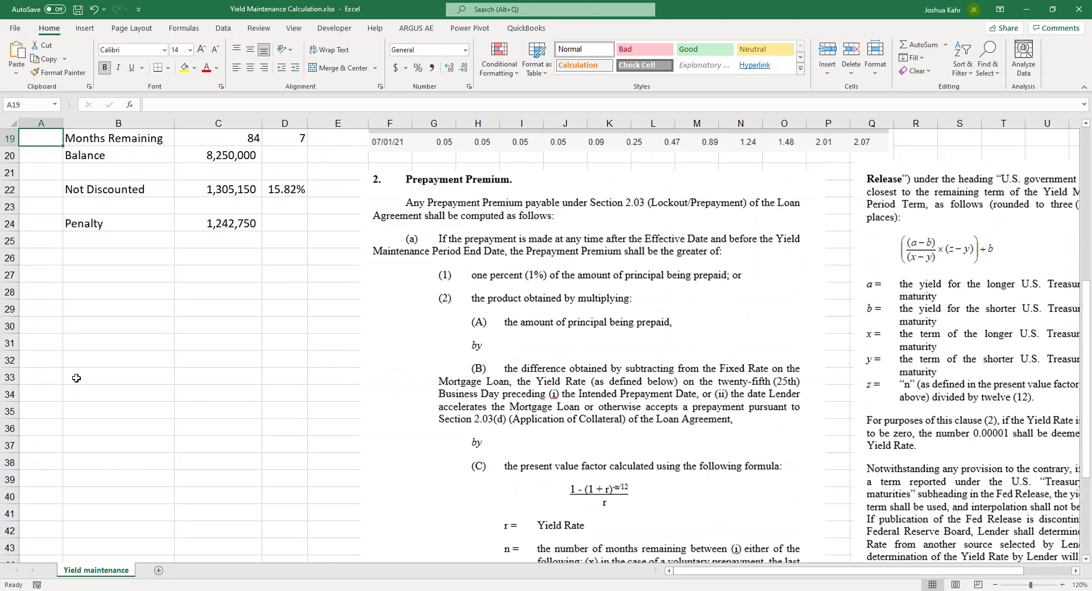
pyautogui.press('Up')
pyautogui.press('Down')
pyautogui.press('Down')
pyautogui.press('Down')
pyautogui.press('Down')
pyautogui.press('Down')
pyautogui.press('Down')
pyautogui.press('Down')
pyautogui.press('Down')
pyautogui.press('Down')
pyautogui.press('Down')
pyautogui.press('Down')
pyautogui.press('Right')
pyautogui.press('Right')
pyautogui.press('Up')
pyautogui.press('F2')
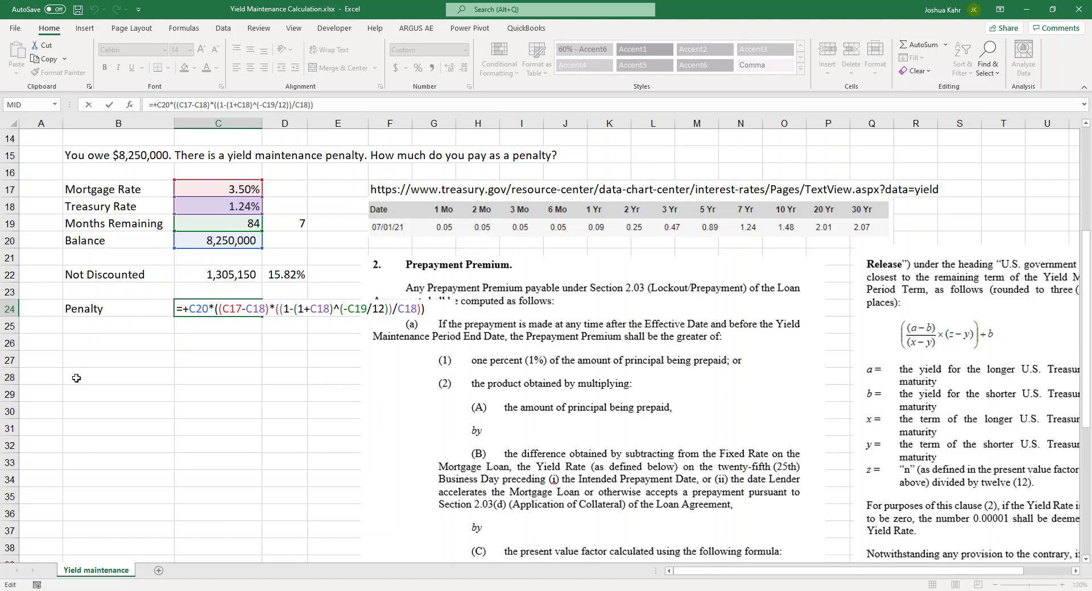
pyautogui.hotkey('ctrl', 'Return')
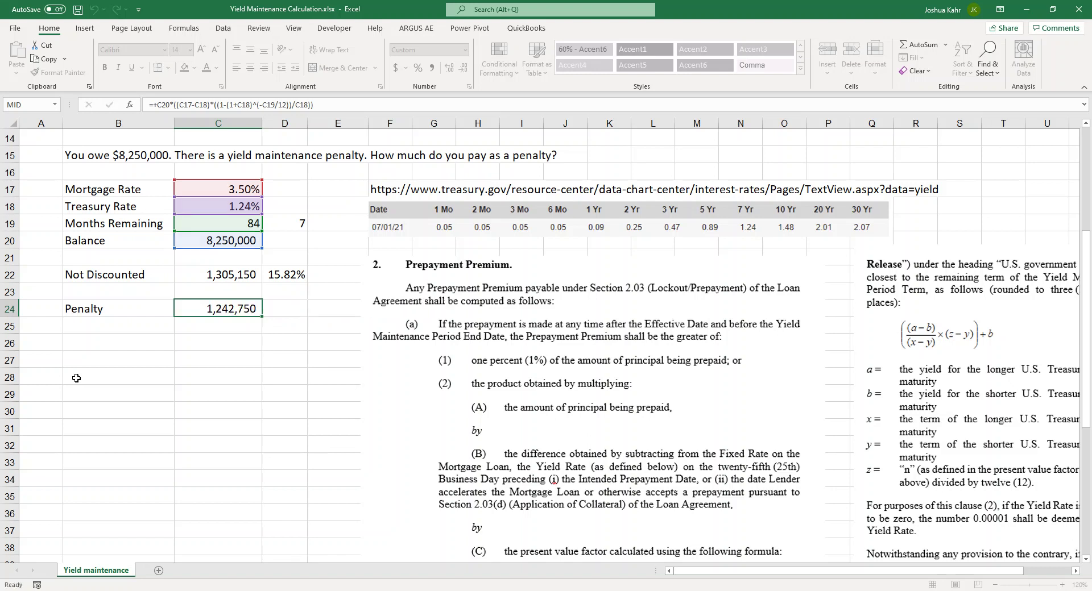
pyautogui.scroll(5, 76, 378)
# Enter the contact's e-mail address in cell K9, directly under the website link
pyautogui.click(761, 274)
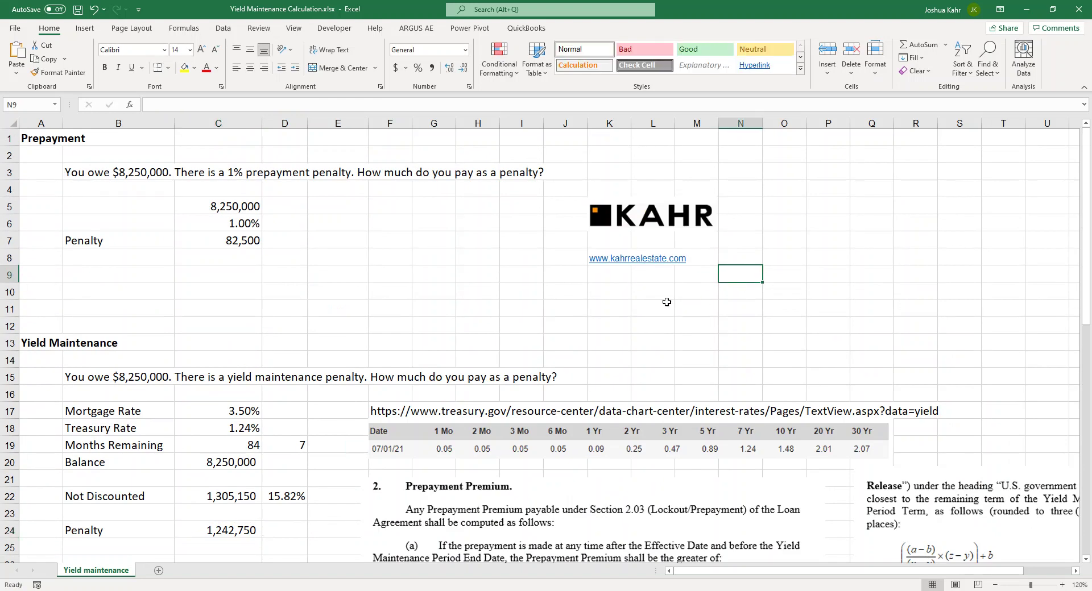
pyautogui.click(608, 281)
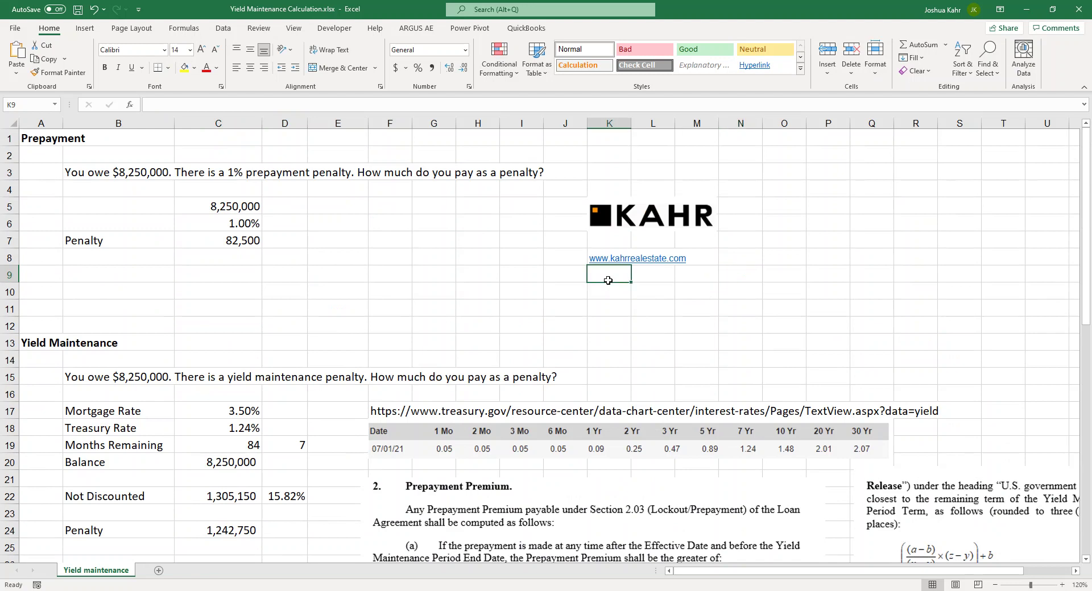
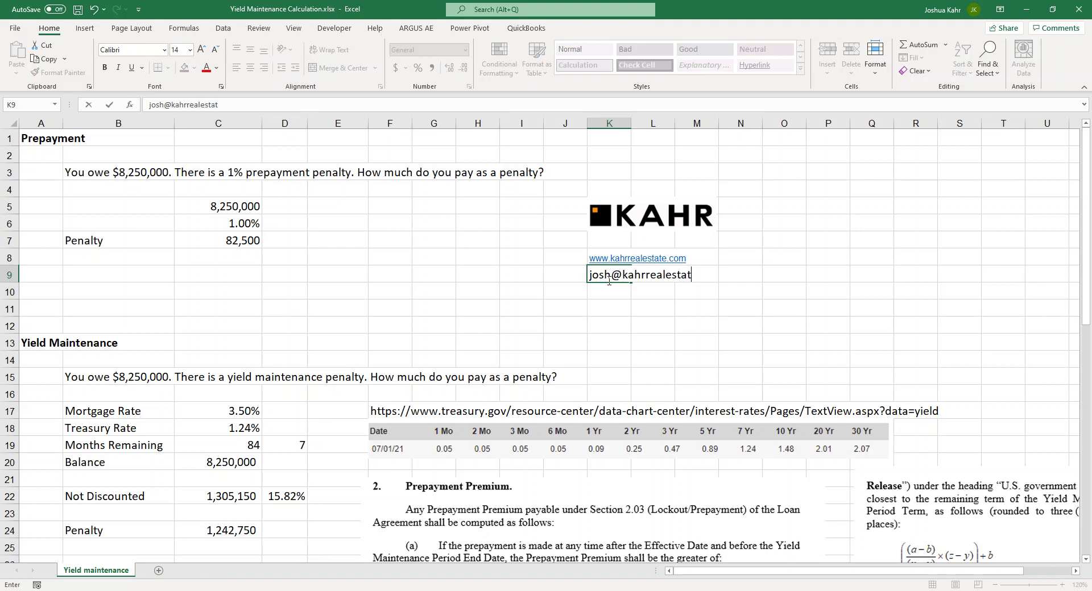
pyautogui.press('Return')
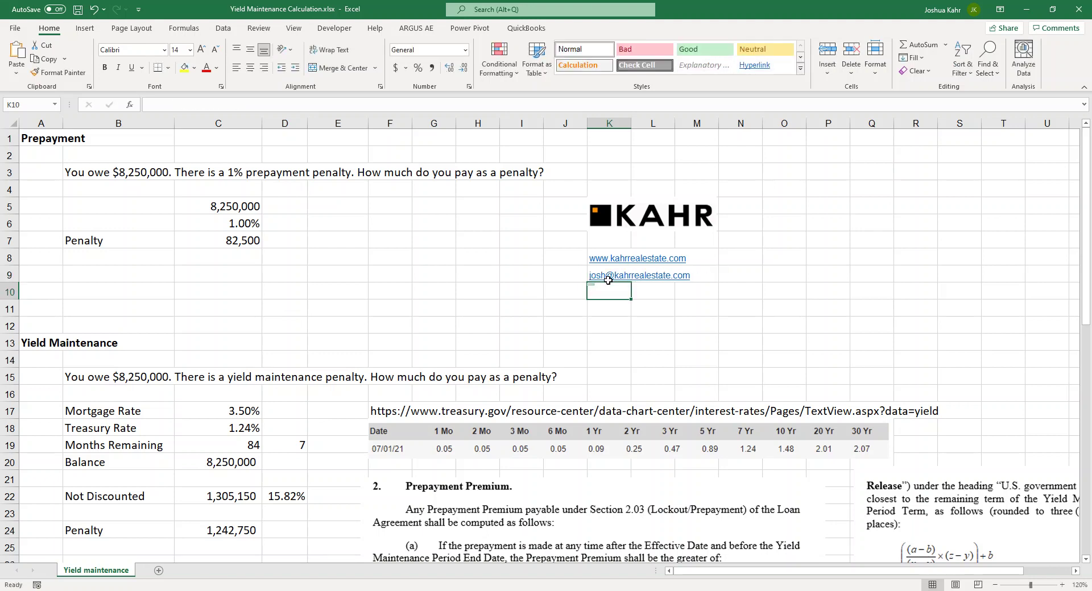